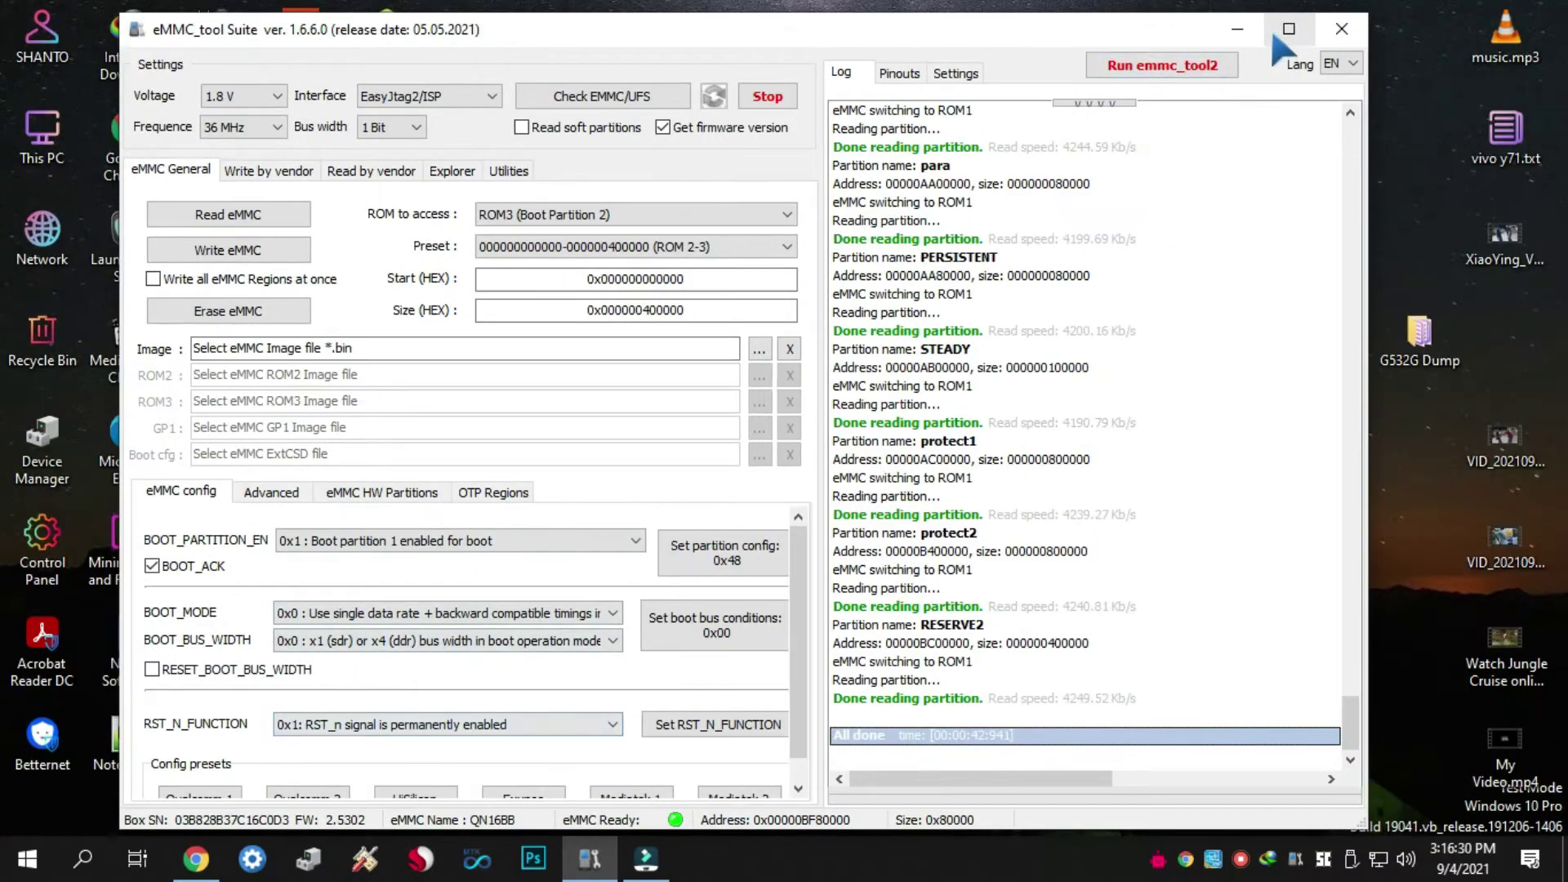
# - Enable ENH for GP1 through GP4 in the eMMC hardware partition settings, run the final write and accept the zero-size warning
pyautogui.click(1289, 29)
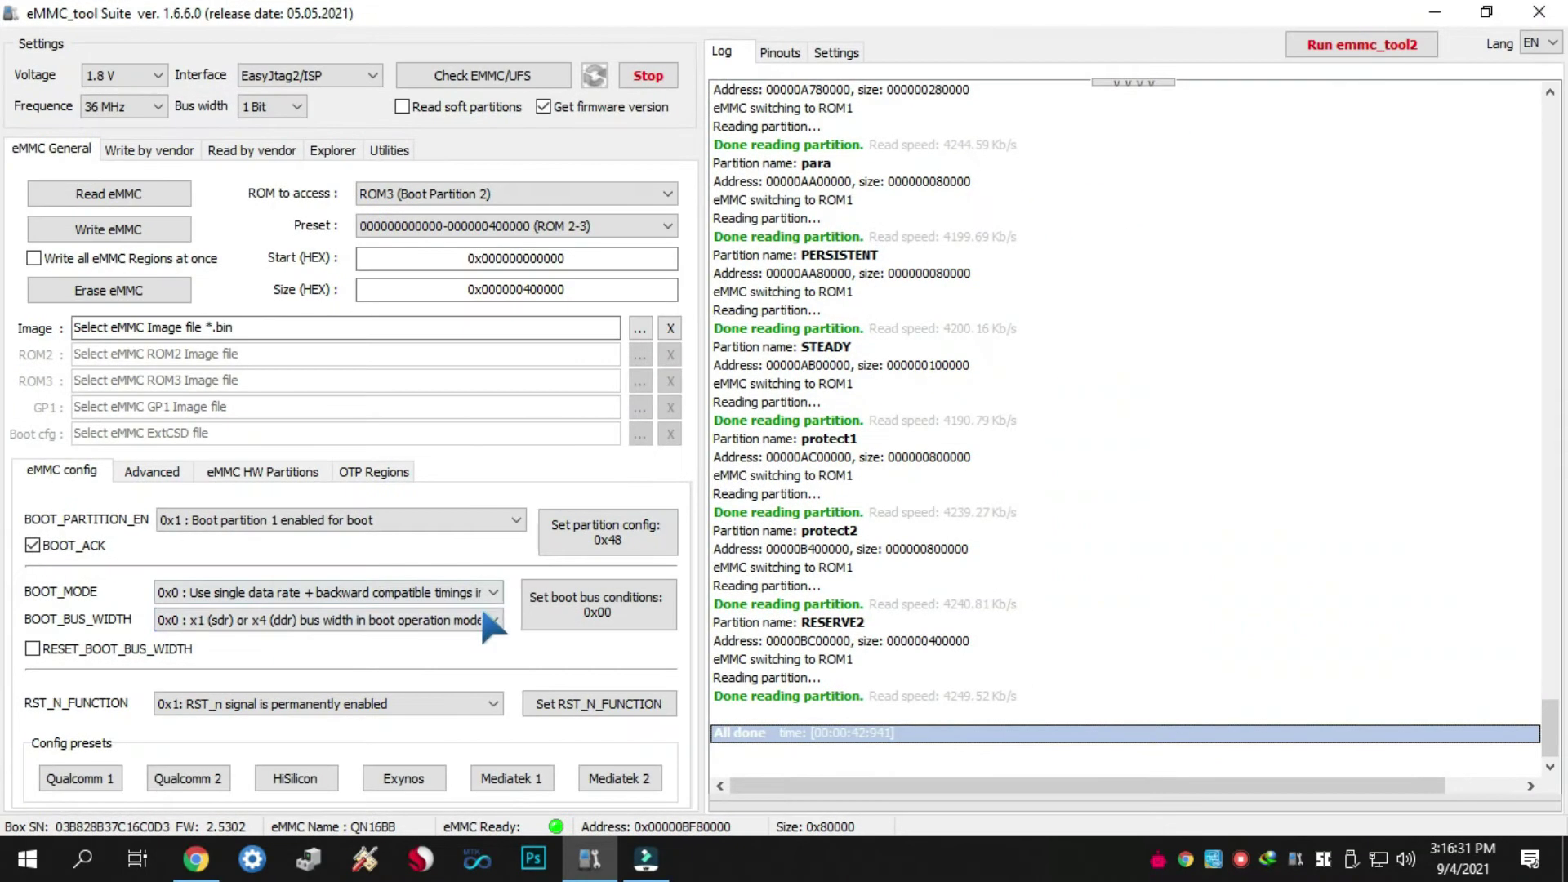
pyautogui.click(154, 474)
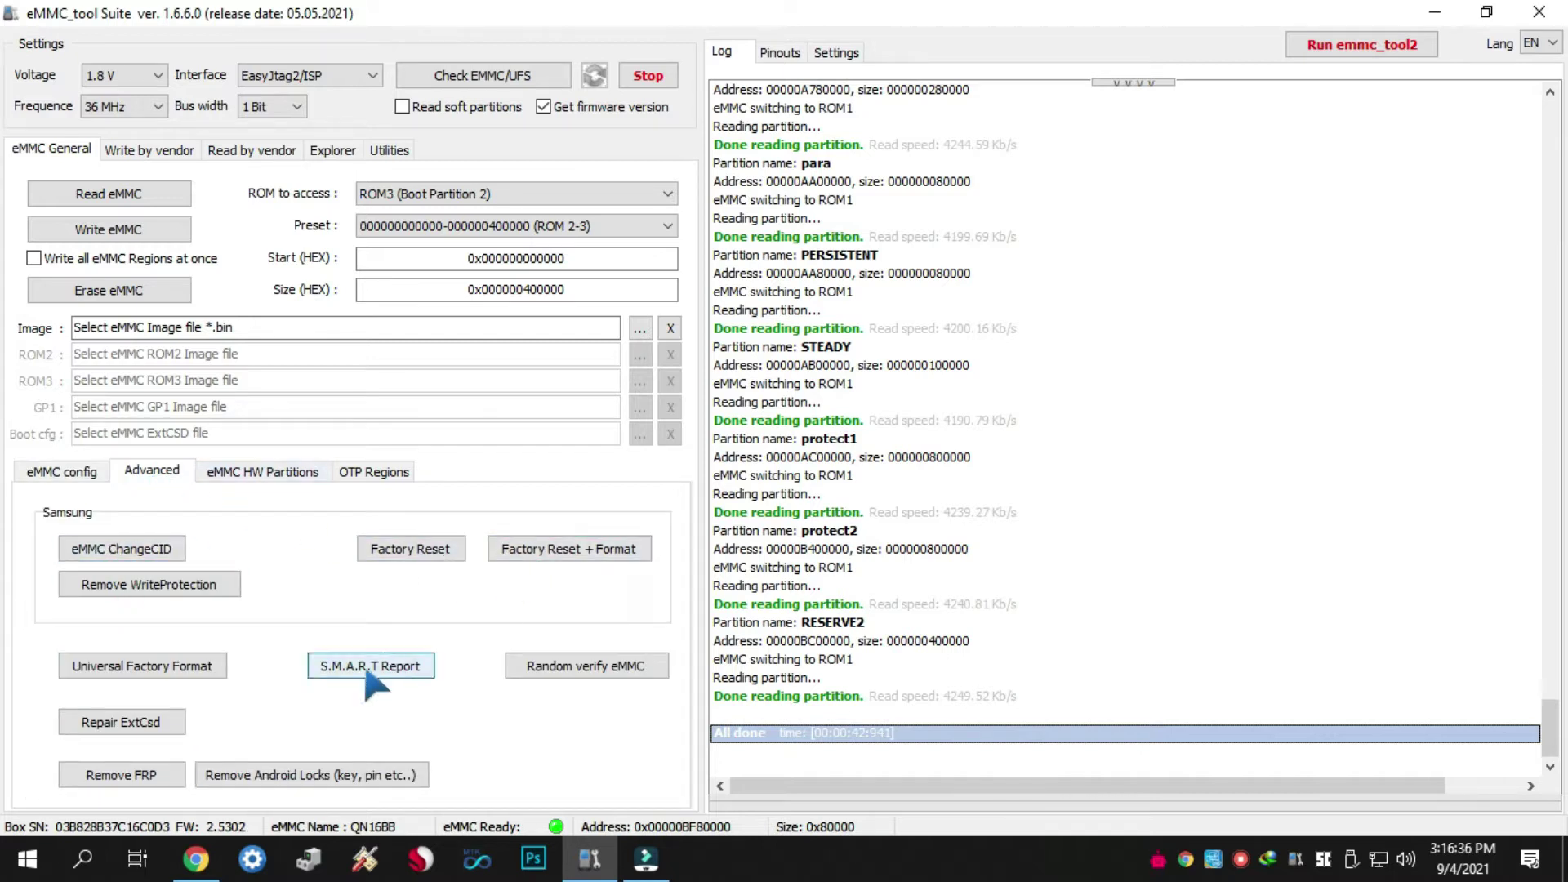
pyautogui.click(255, 471)
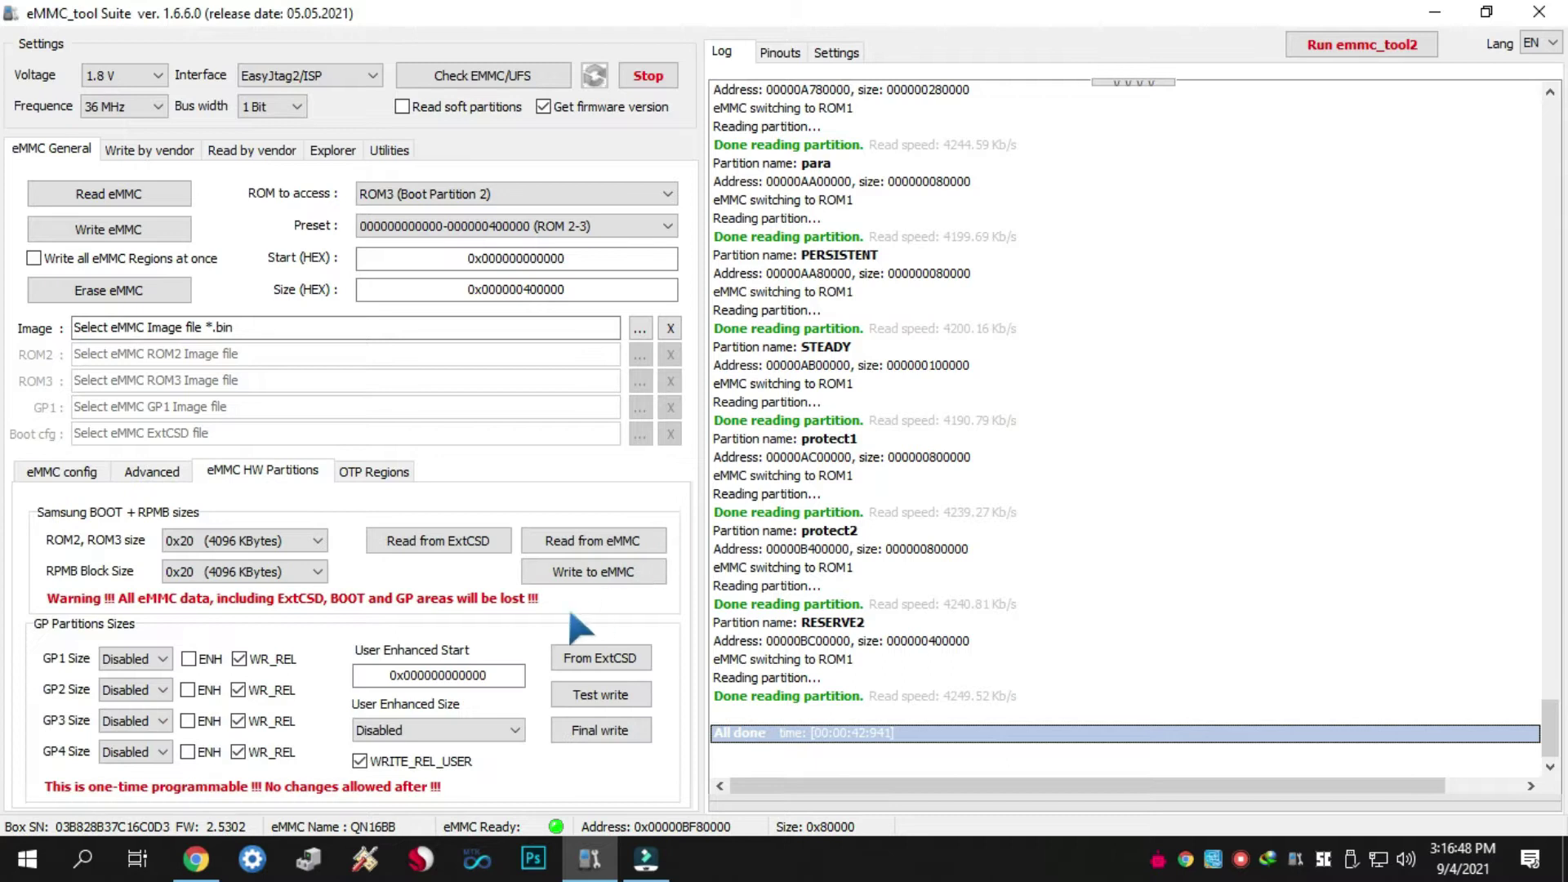
pyautogui.click(188, 659)
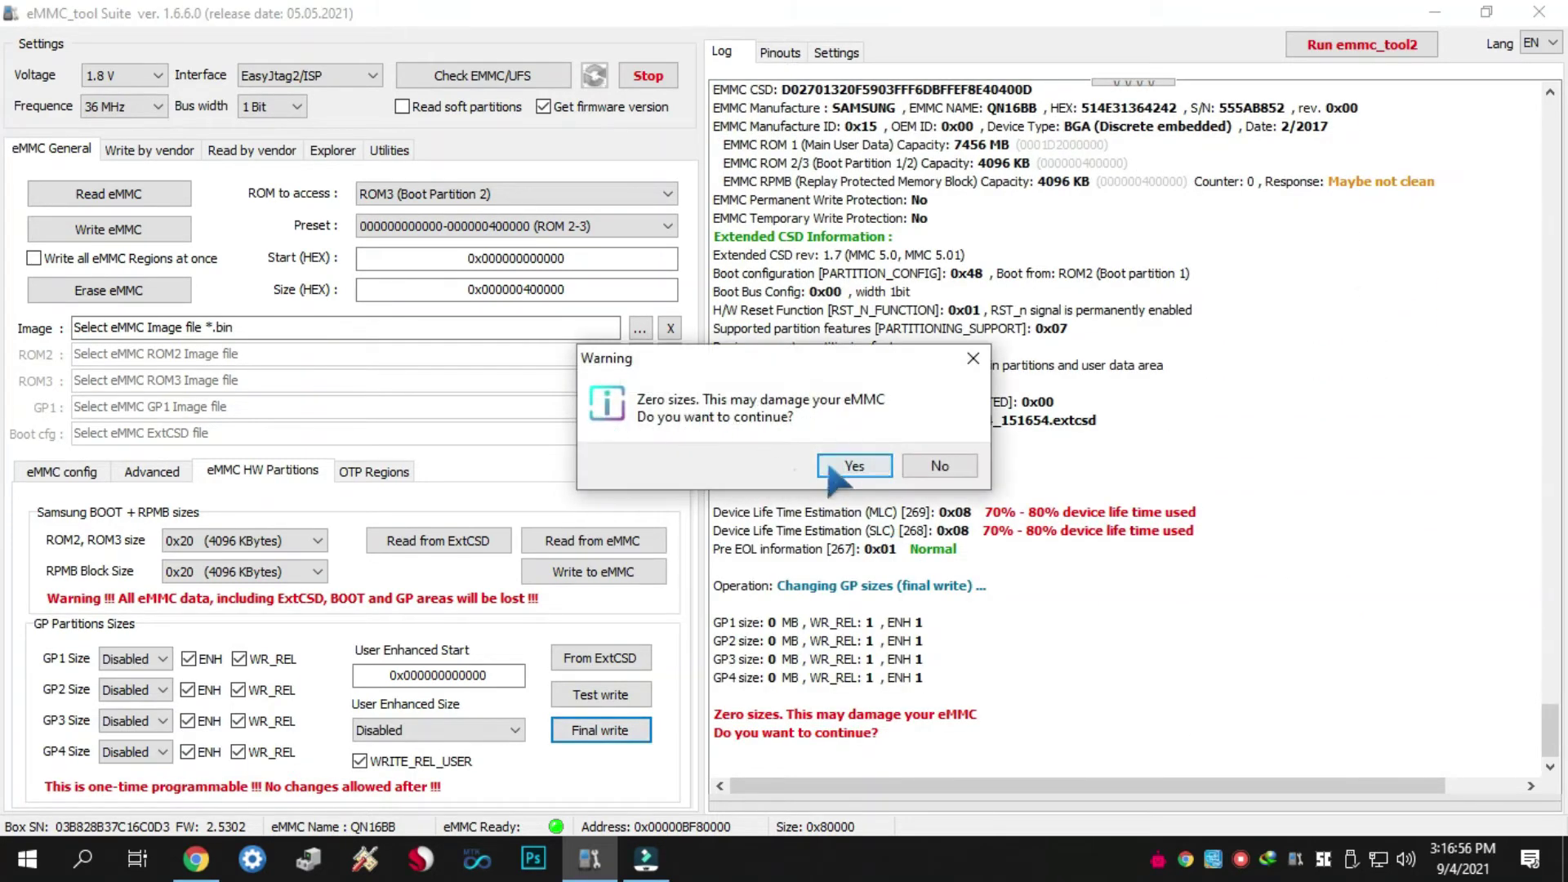
pyautogui.click(853, 466)
pyautogui.moveTo(718, 674); pyautogui.dragTo(858, 711)
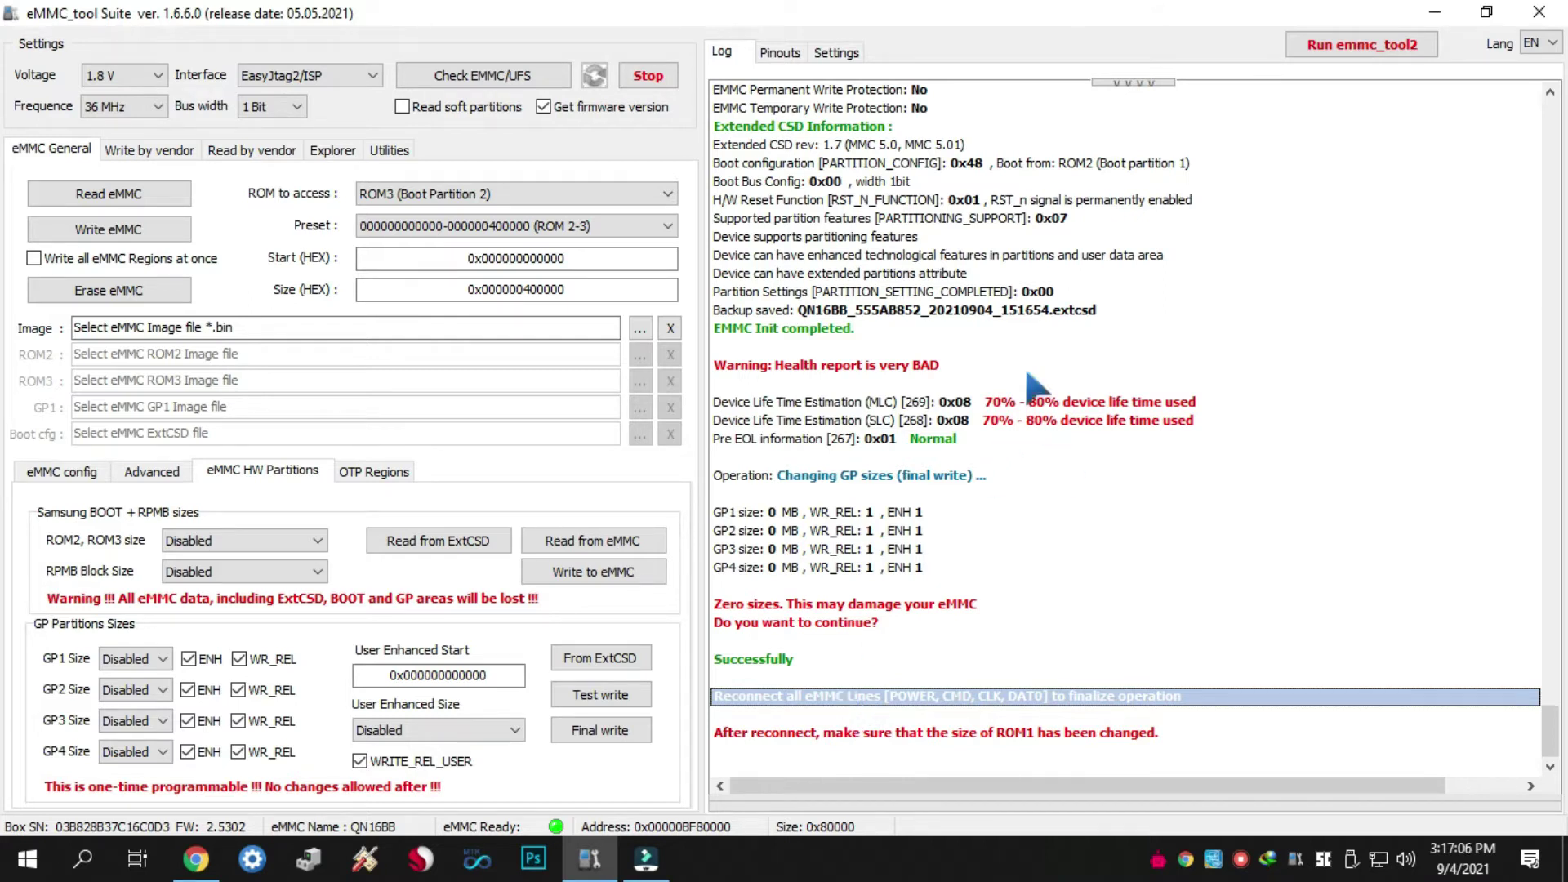
# - Clear the log and check the eMMC again
pyautogui.rightClick(978, 249)
pyautogui.click(1053, 311)
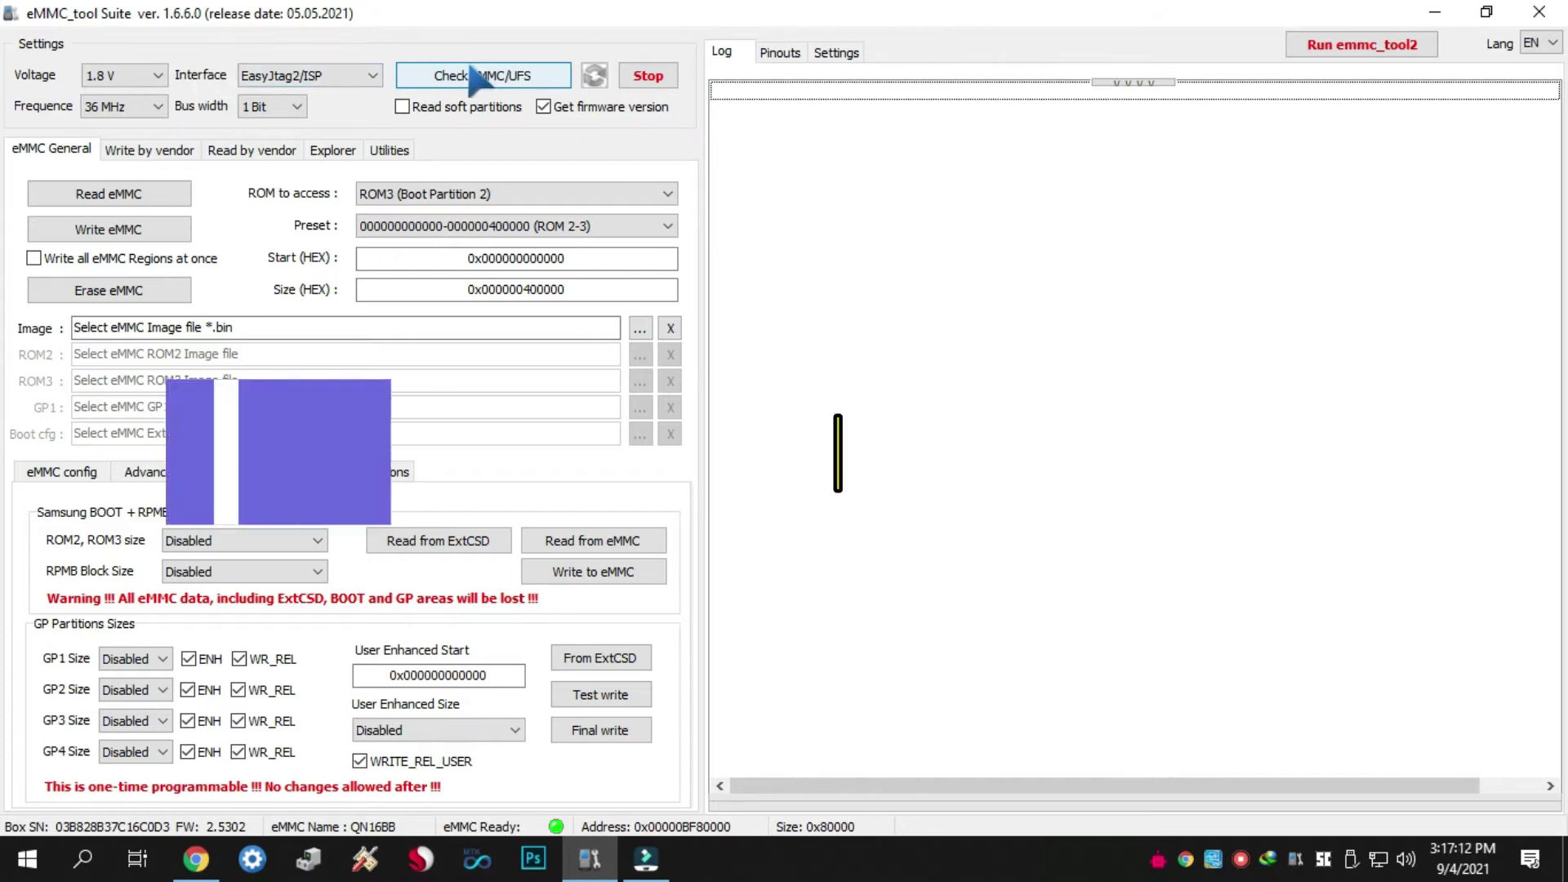
pyautogui.click(471, 72)
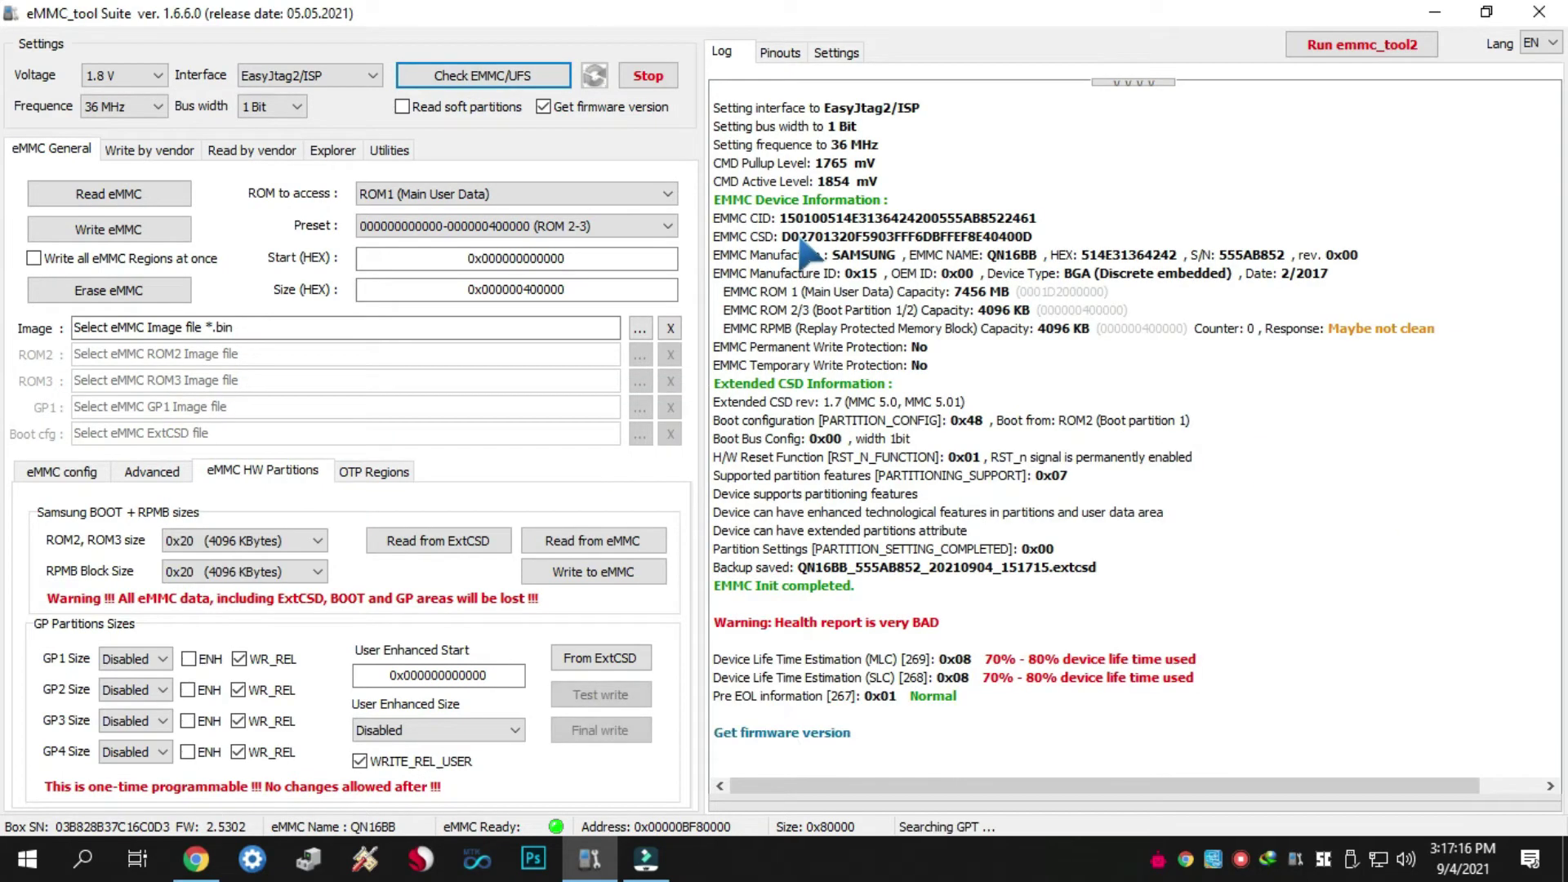
# - Review the firmware details and device lifetime estimation lines in the eMMC check log
pyautogui.click(79, 477)
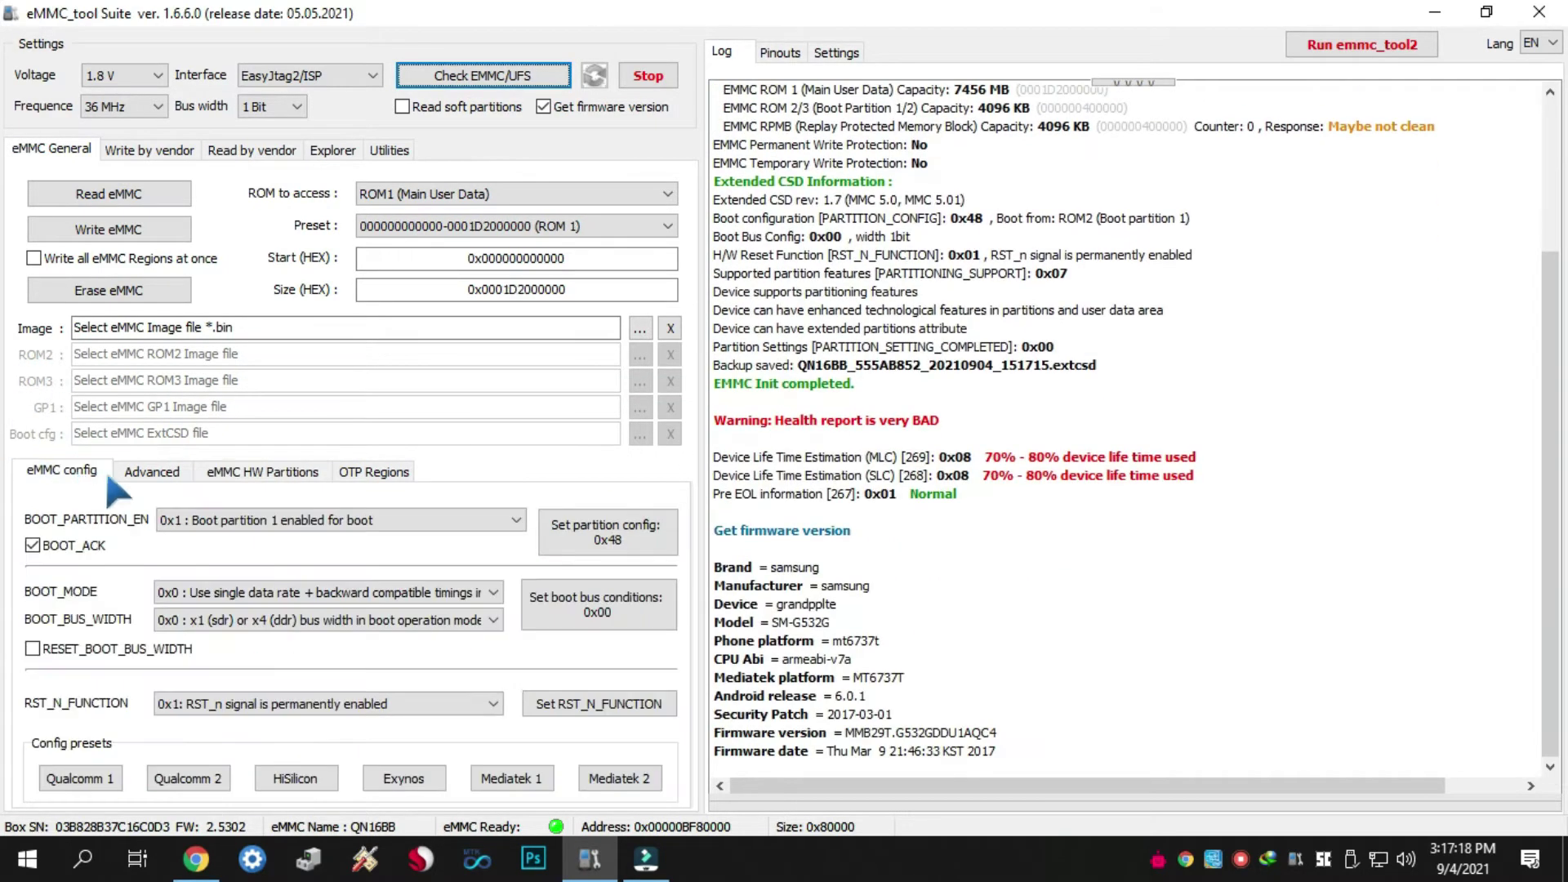
pyautogui.moveTo(1025, 755)
pyautogui.mouseDown()
pyautogui.moveTo(899, 482)
pyautogui.moveTo(808, 424)
pyautogui.moveTo(1007, 776)
pyautogui.mouseUp()
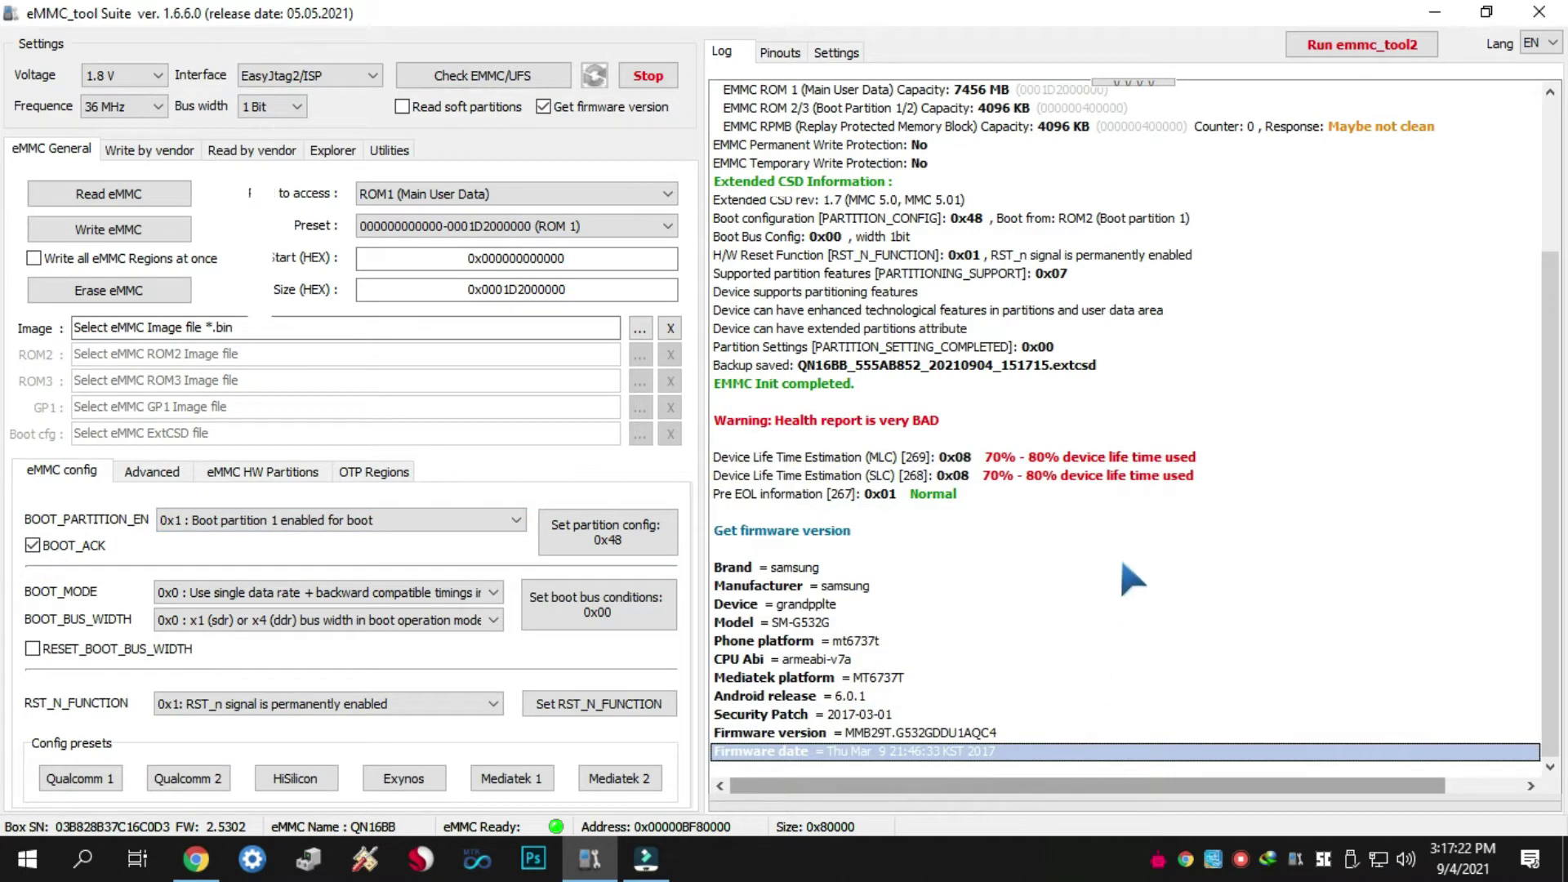
pyautogui.moveTo(898, 476); pyautogui.dragTo(907, 457)
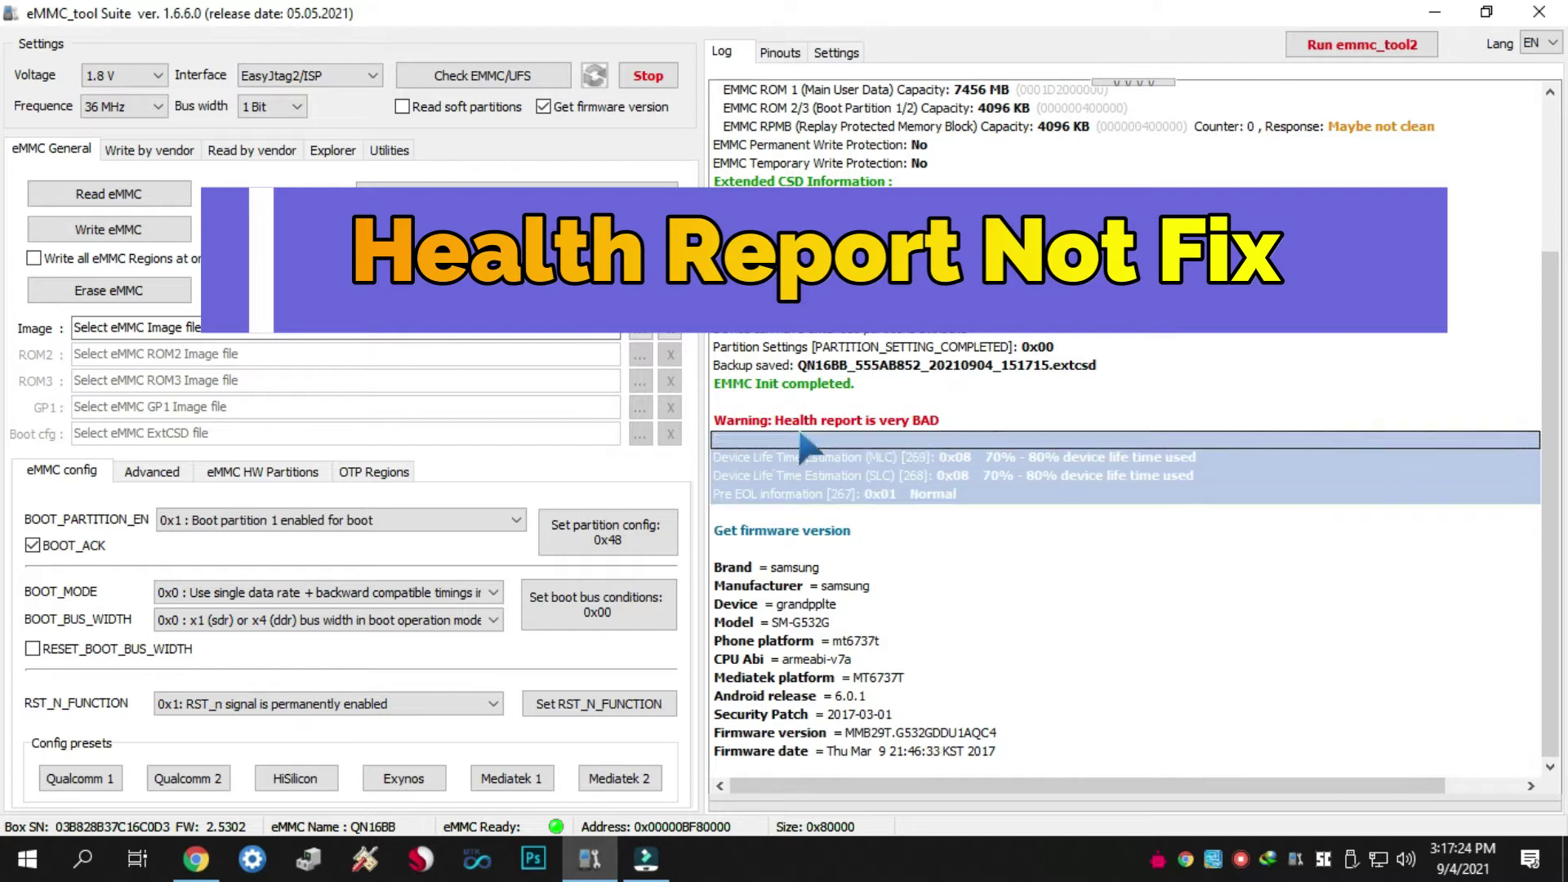
pyautogui.click(929, 497)
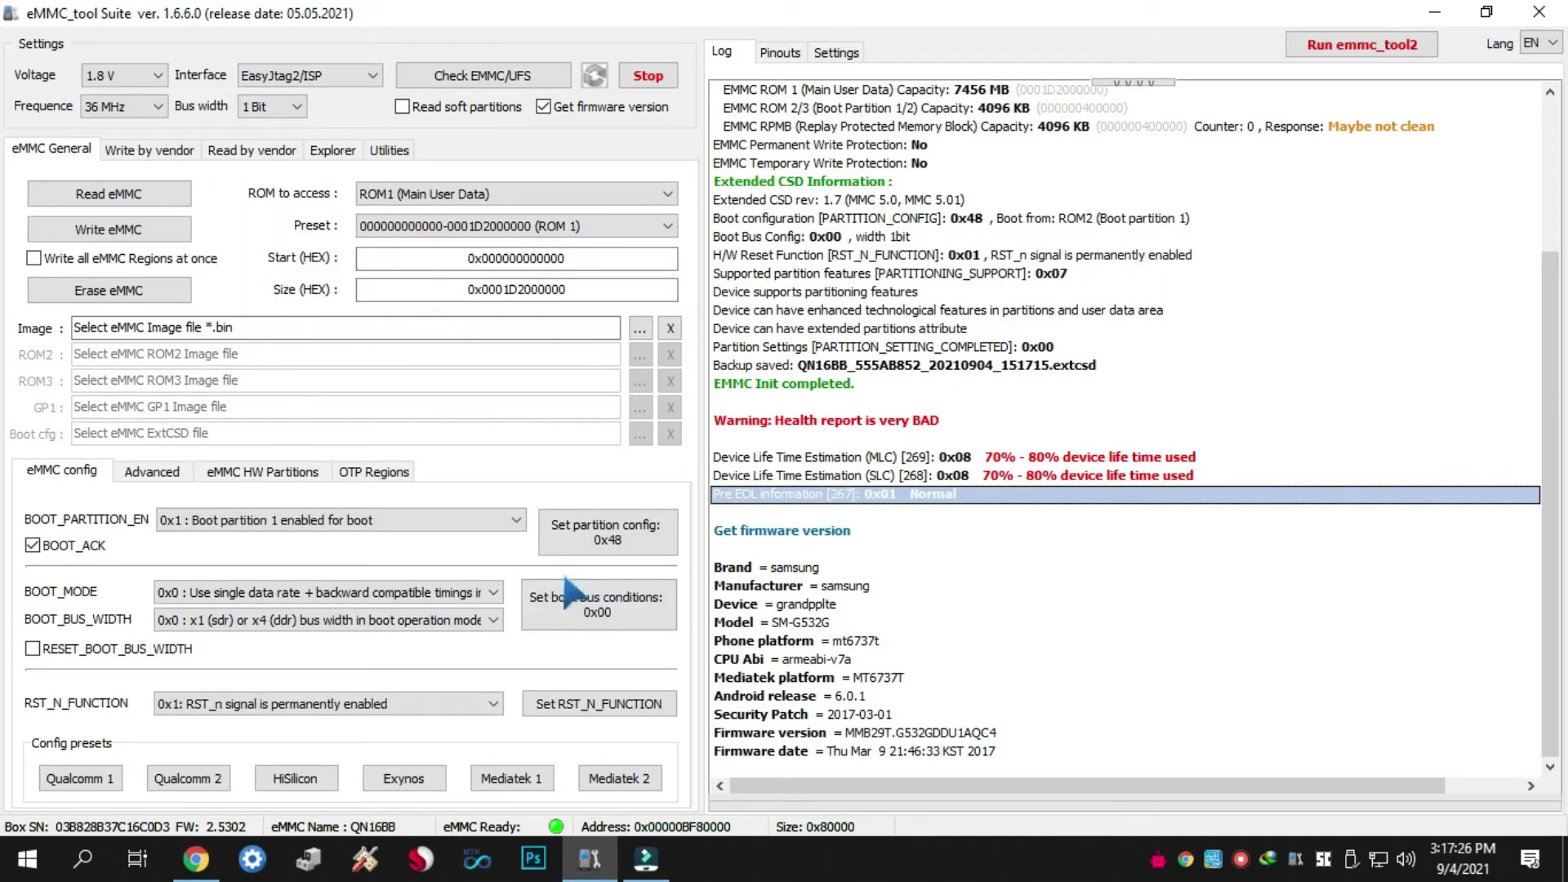
pyautogui.press('Up')
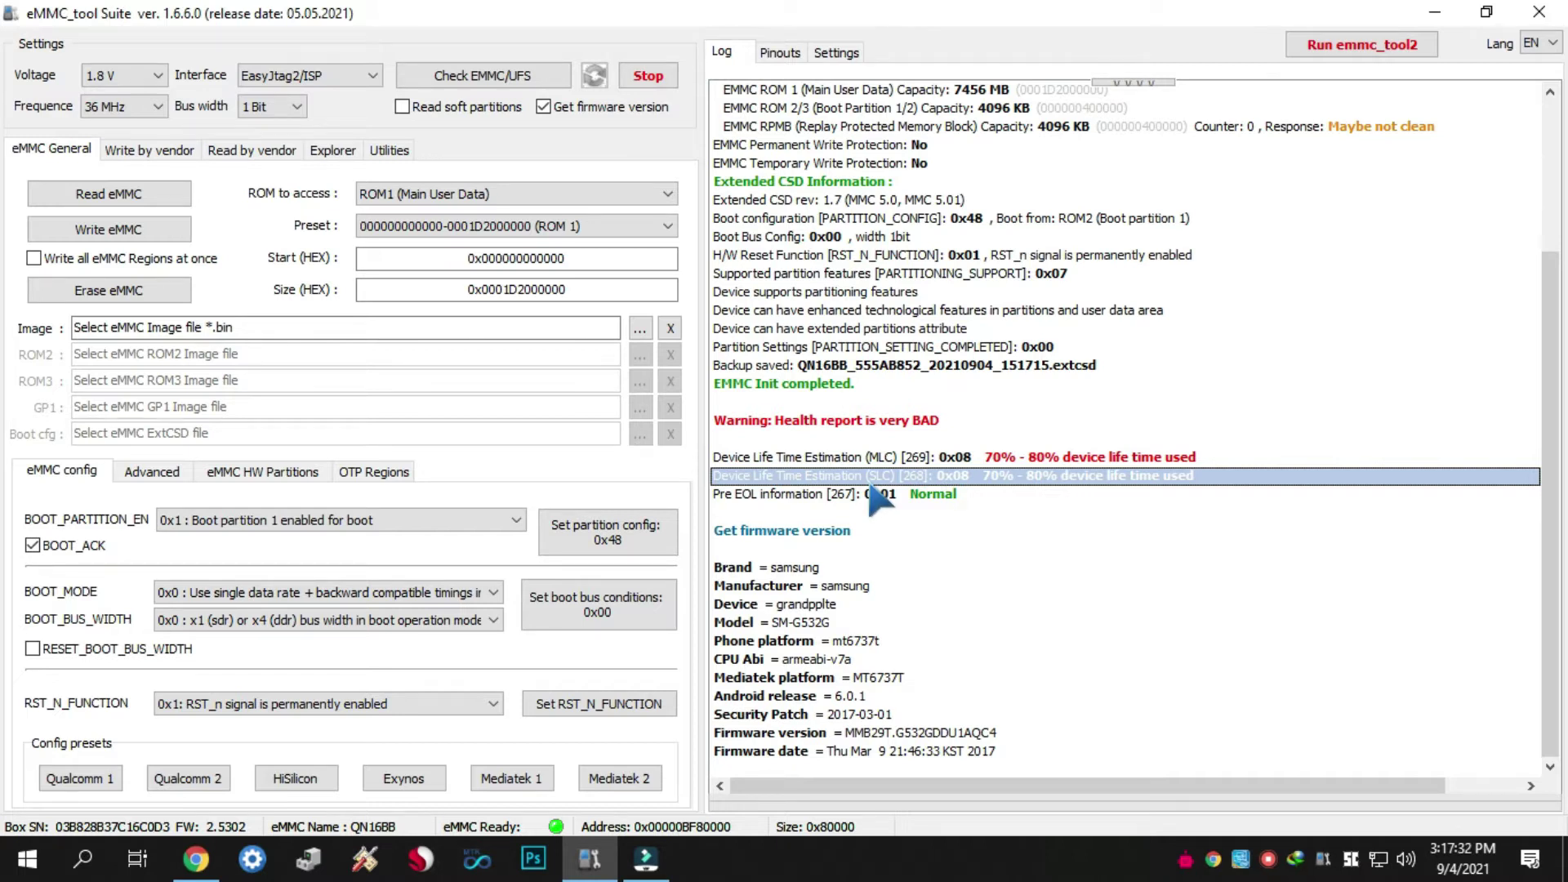
# - Close the eMMC_tool Suite and refresh the desktop
pyautogui.click(1538, 12)
pyautogui.rightClick(880, 12)
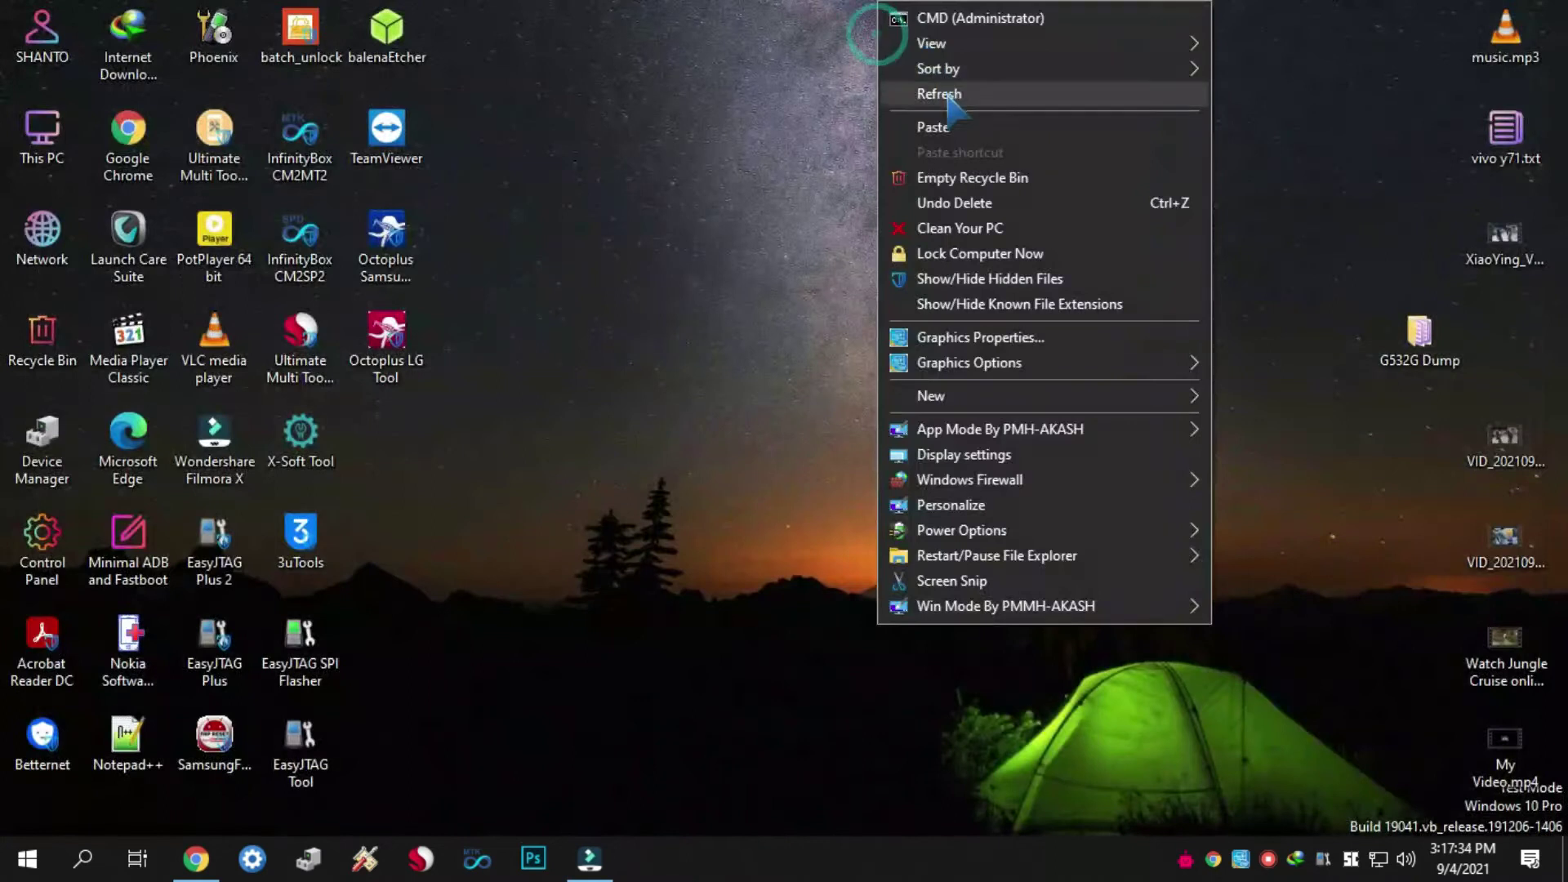
pyautogui.click(949, 96)
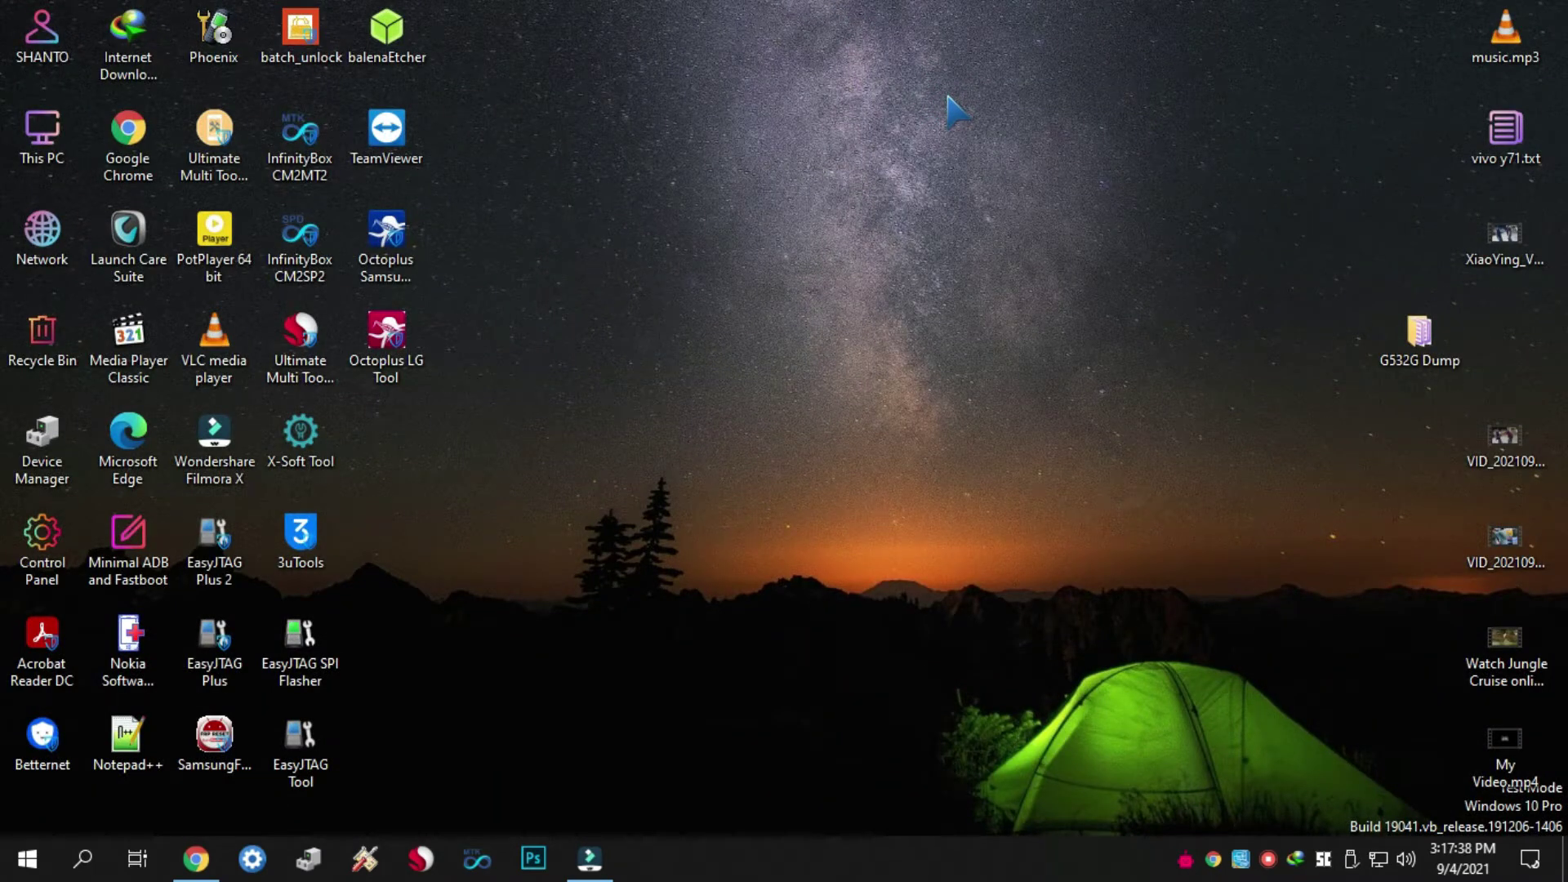
pyautogui.rightClick(618, 215)
pyautogui.click(694, 304)
pyautogui.rightClick(616, 115)
pyautogui.click(678, 204)
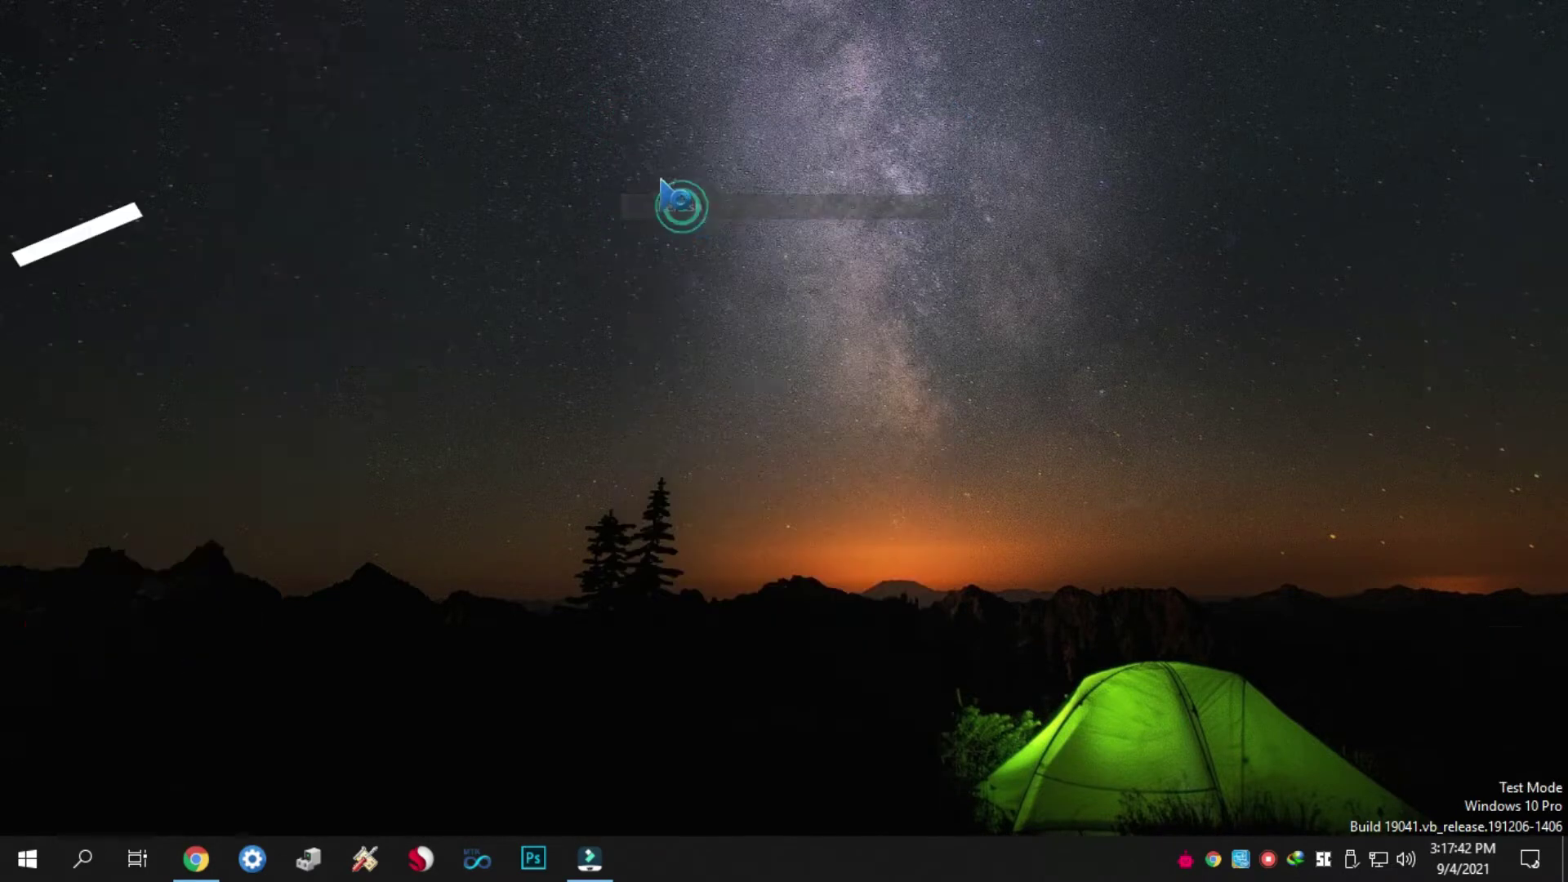
pyautogui.rightClick(678, 114)
pyautogui.click(733, 204)
pyautogui.rightClick(733, 102)
pyautogui.click(739, 194)
pyautogui.rightClick(654, 122)
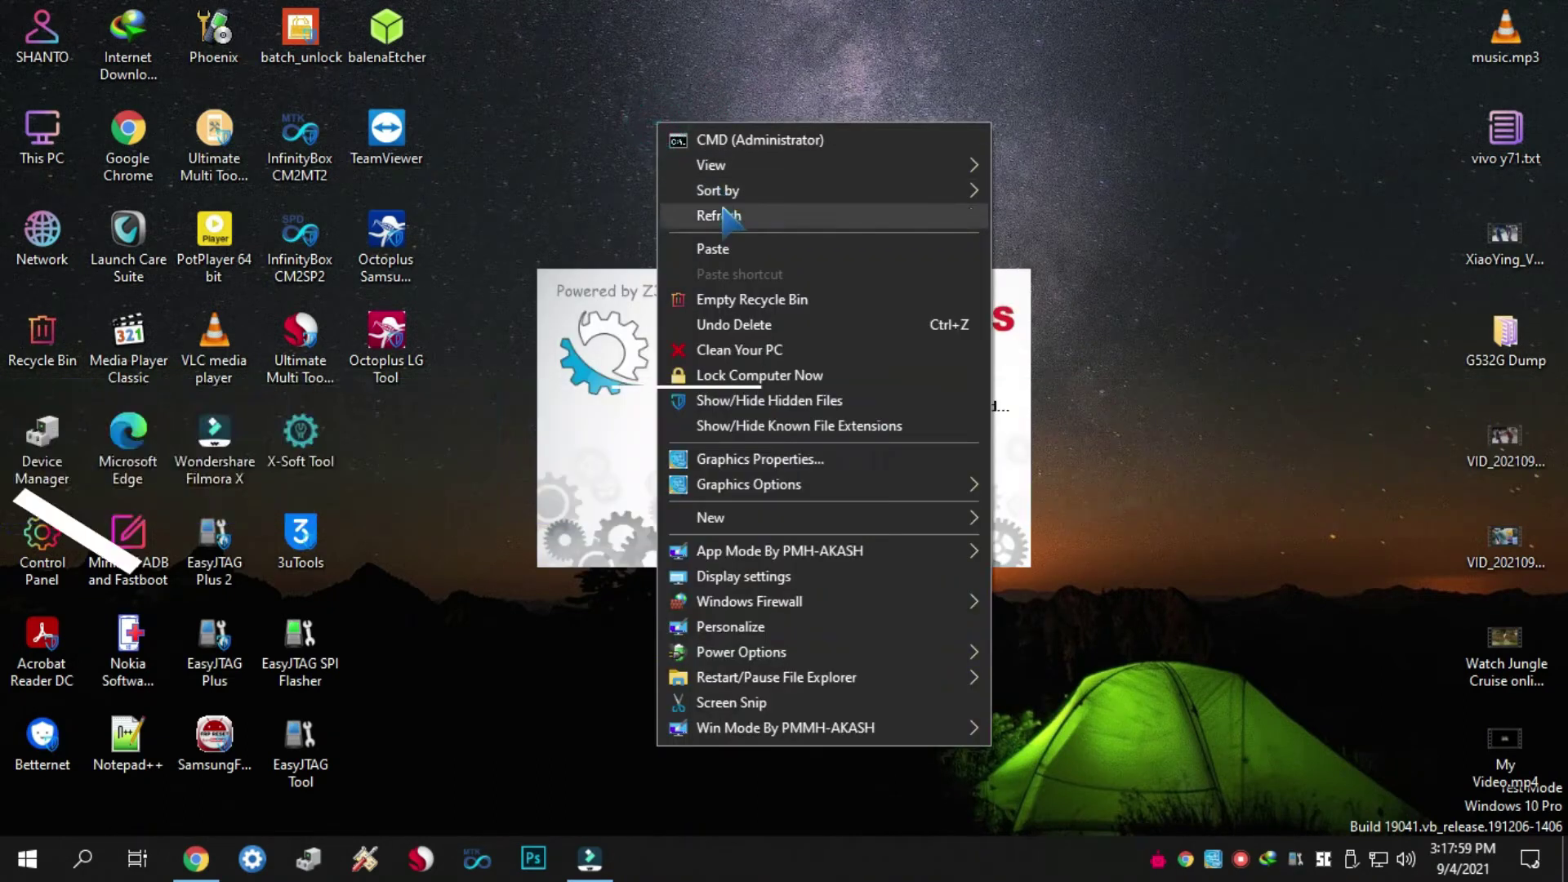
pyautogui.click(724, 216)
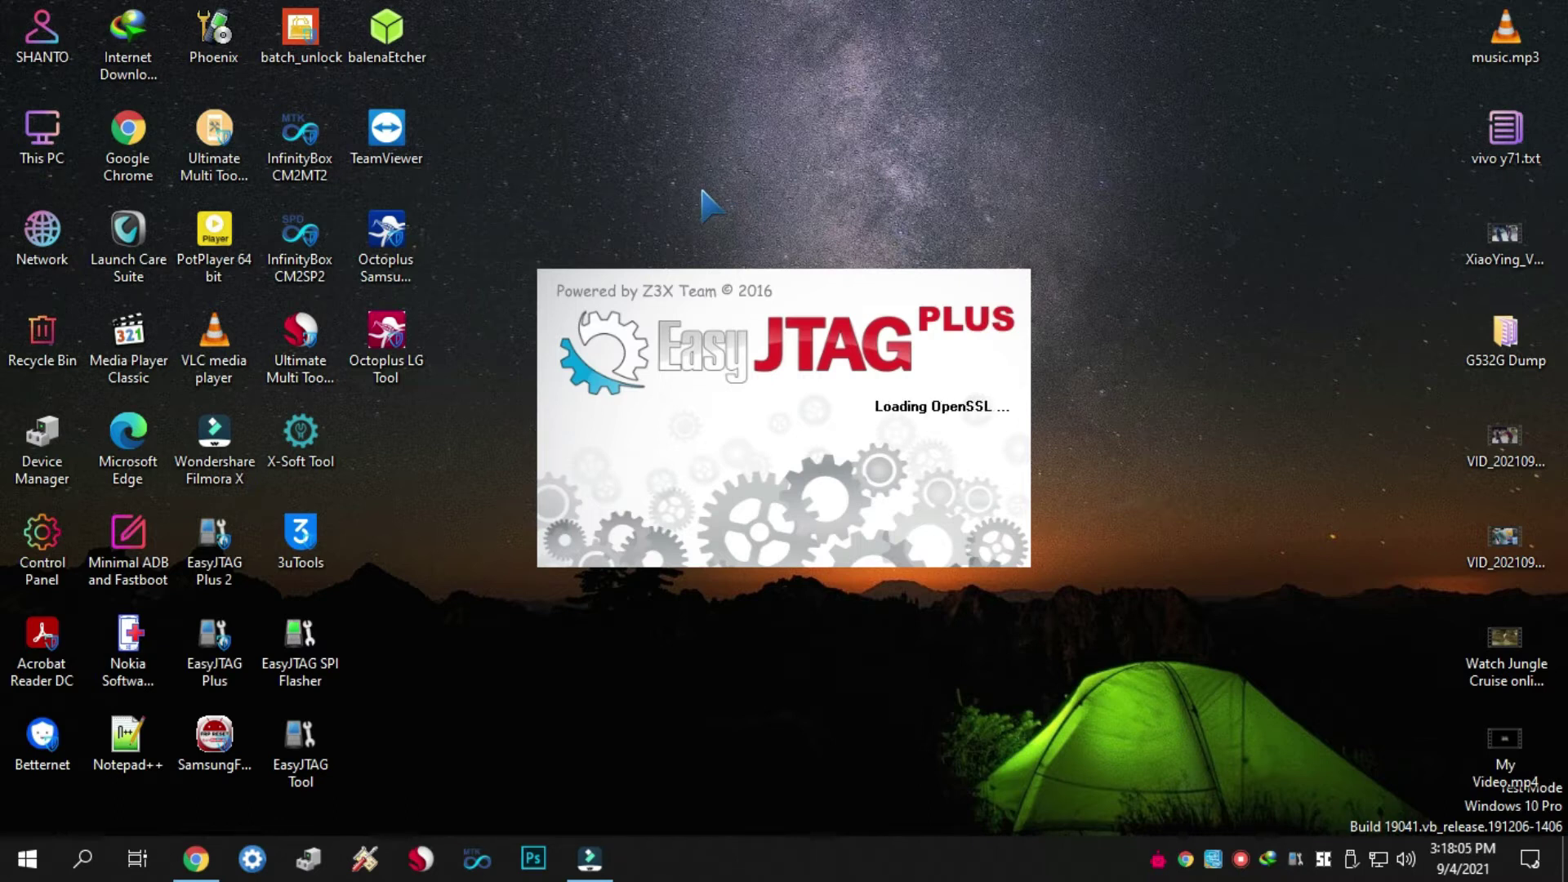
pyautogui.rightClick(726, 72)
pyautogui.click(812, 164)
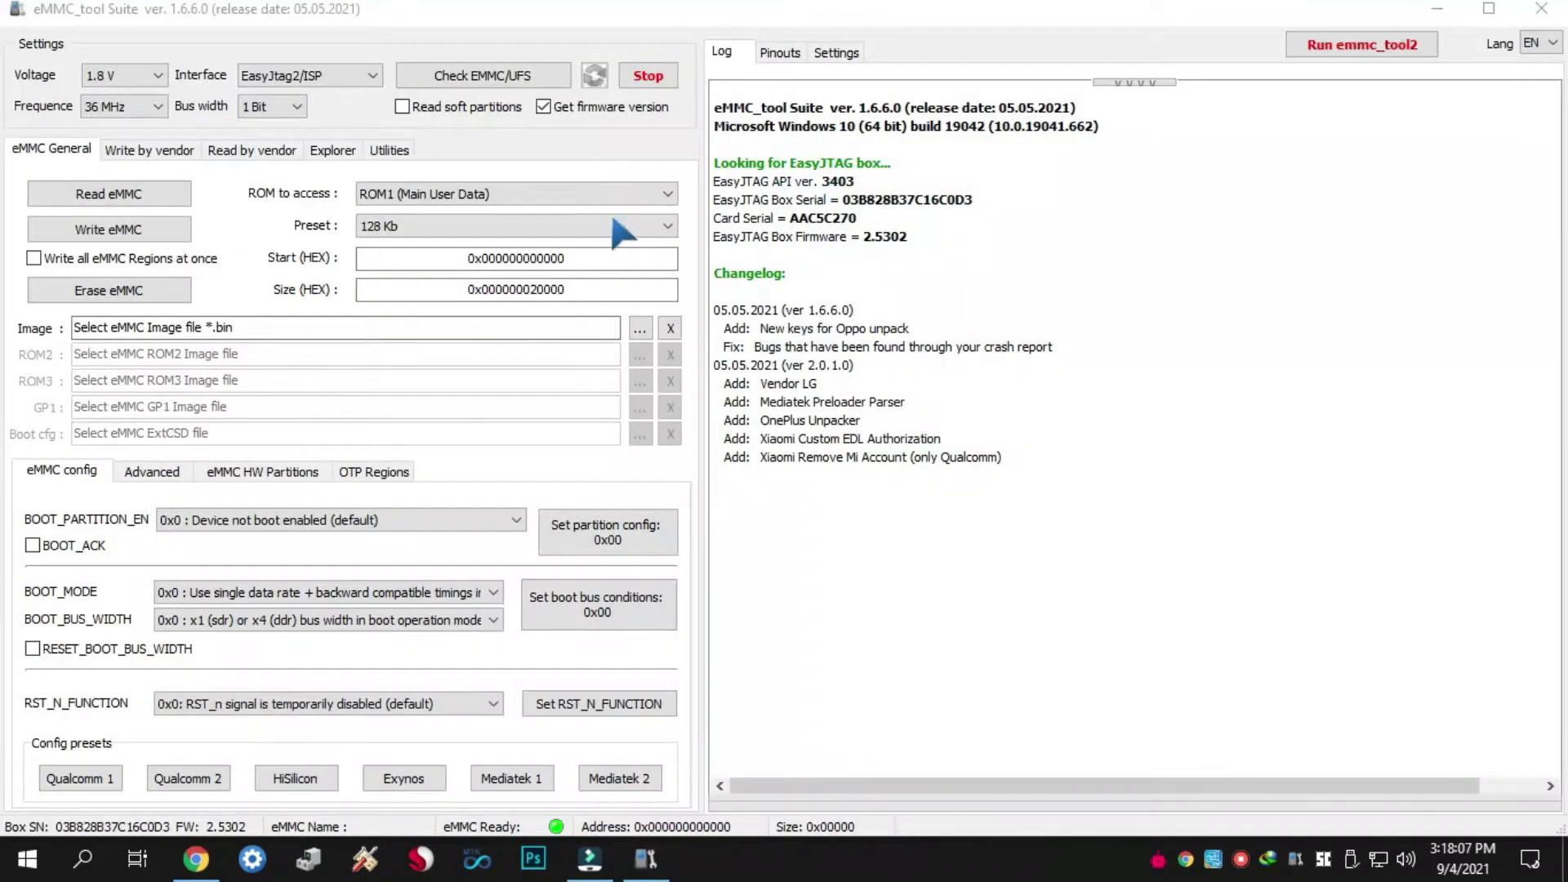
# - Configure the eMMC connection with 3.3 V voltage, 24 MHz frequency and the EasyJtag2/ISP interface
pyautogui.click(131, 80)
pyautogui.click(135, 124)
pyautogui.doubleClick(134, 113)
pyautogui.click(131, 110)
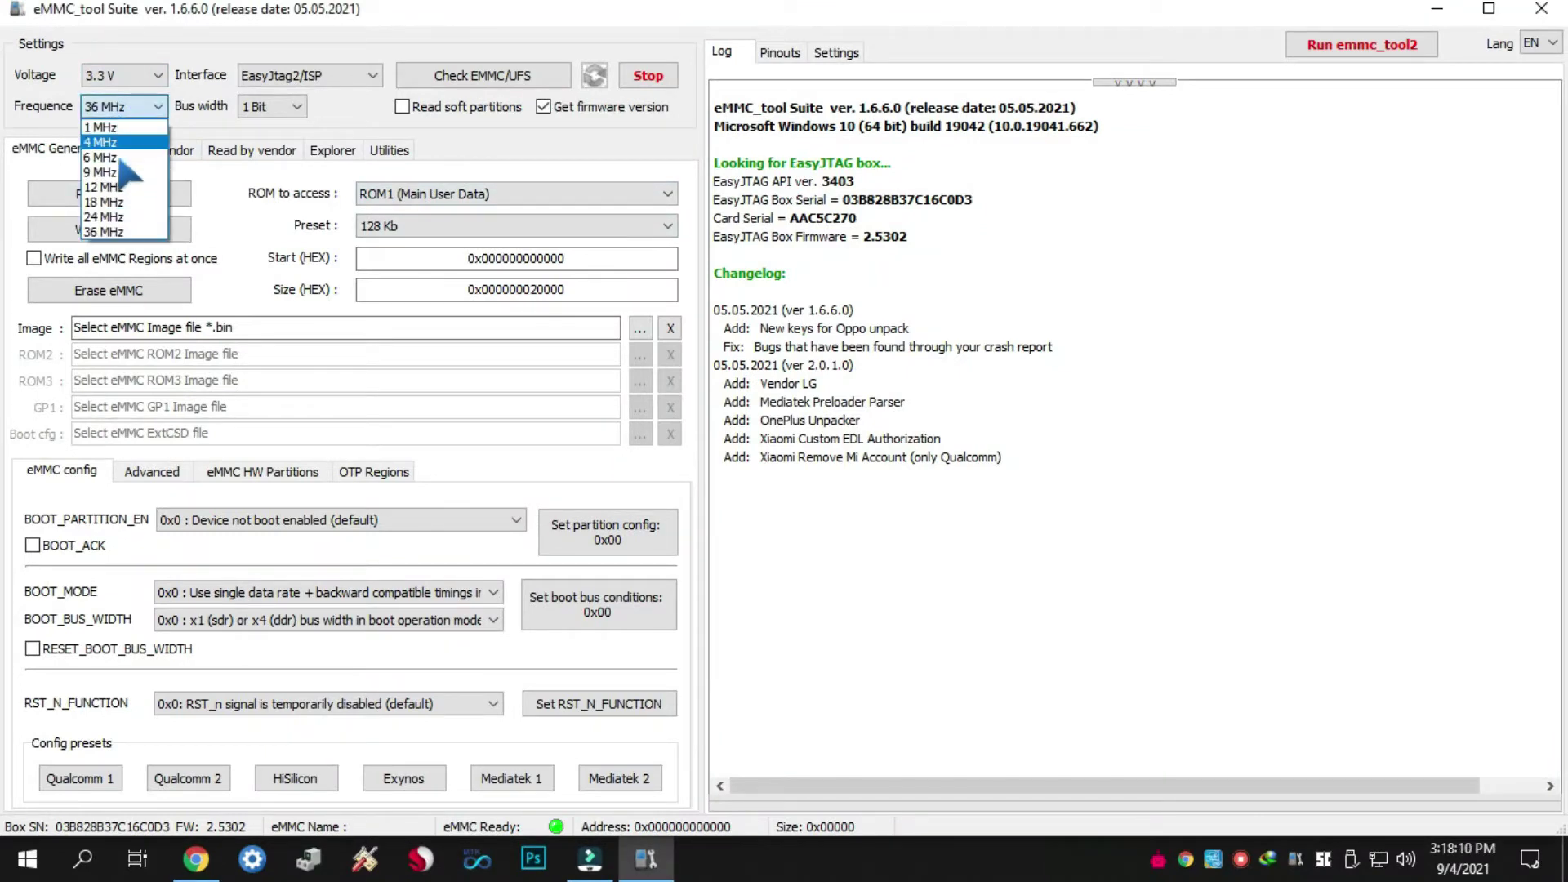
pyautogui.click(114, 216)
pyautogui.click(326, 76)
pyautogui.click(297, 97)
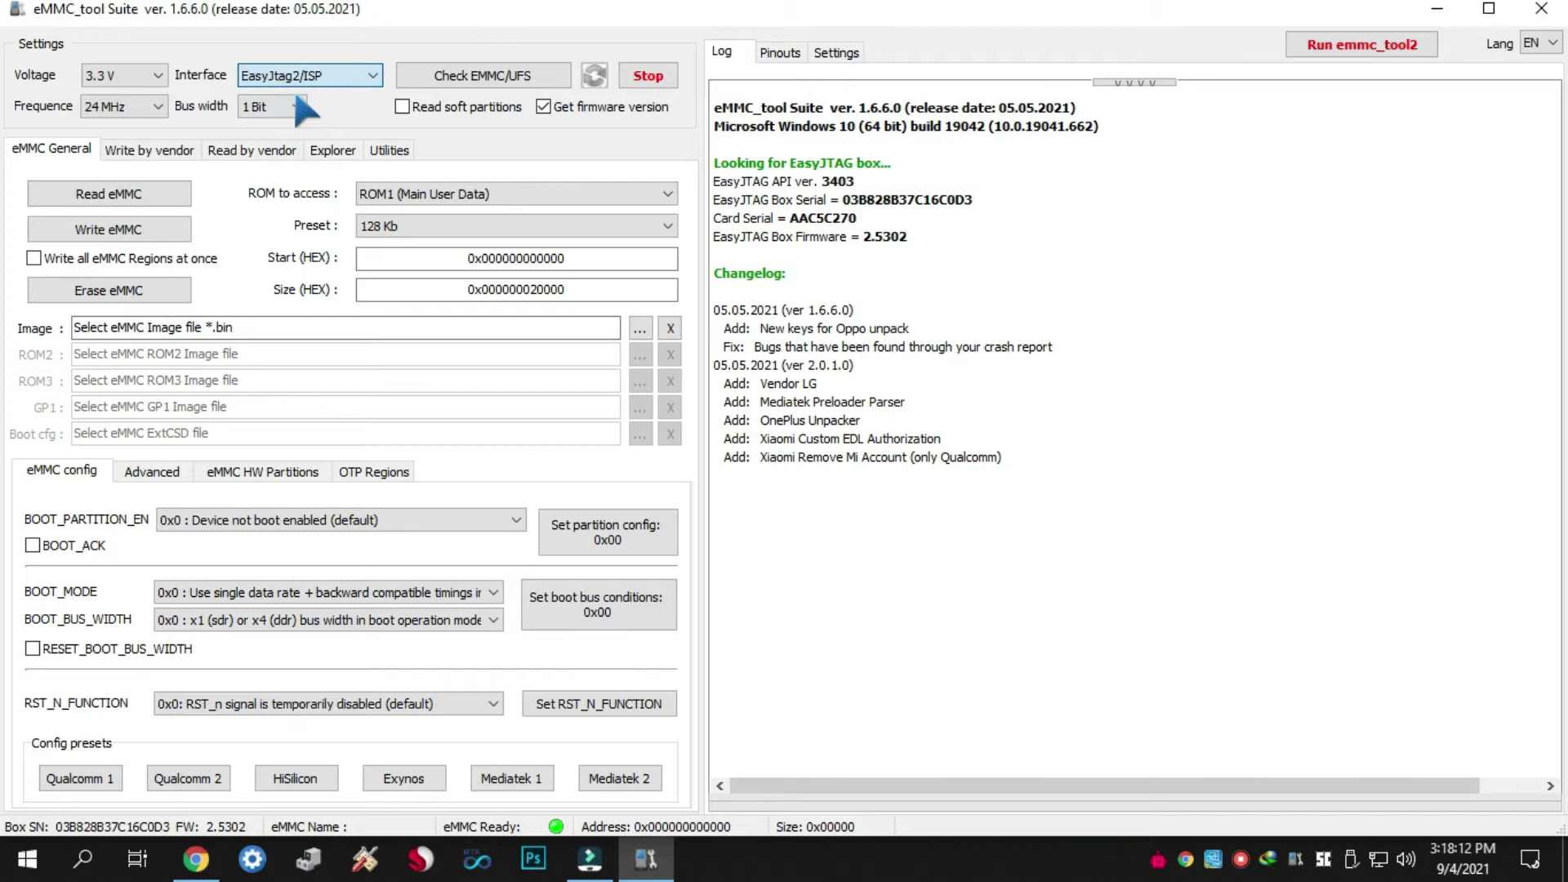
# - Clear the log and run the eMMC/UFS check with firmware version reading enabled
pyautogui.click(470, 83)
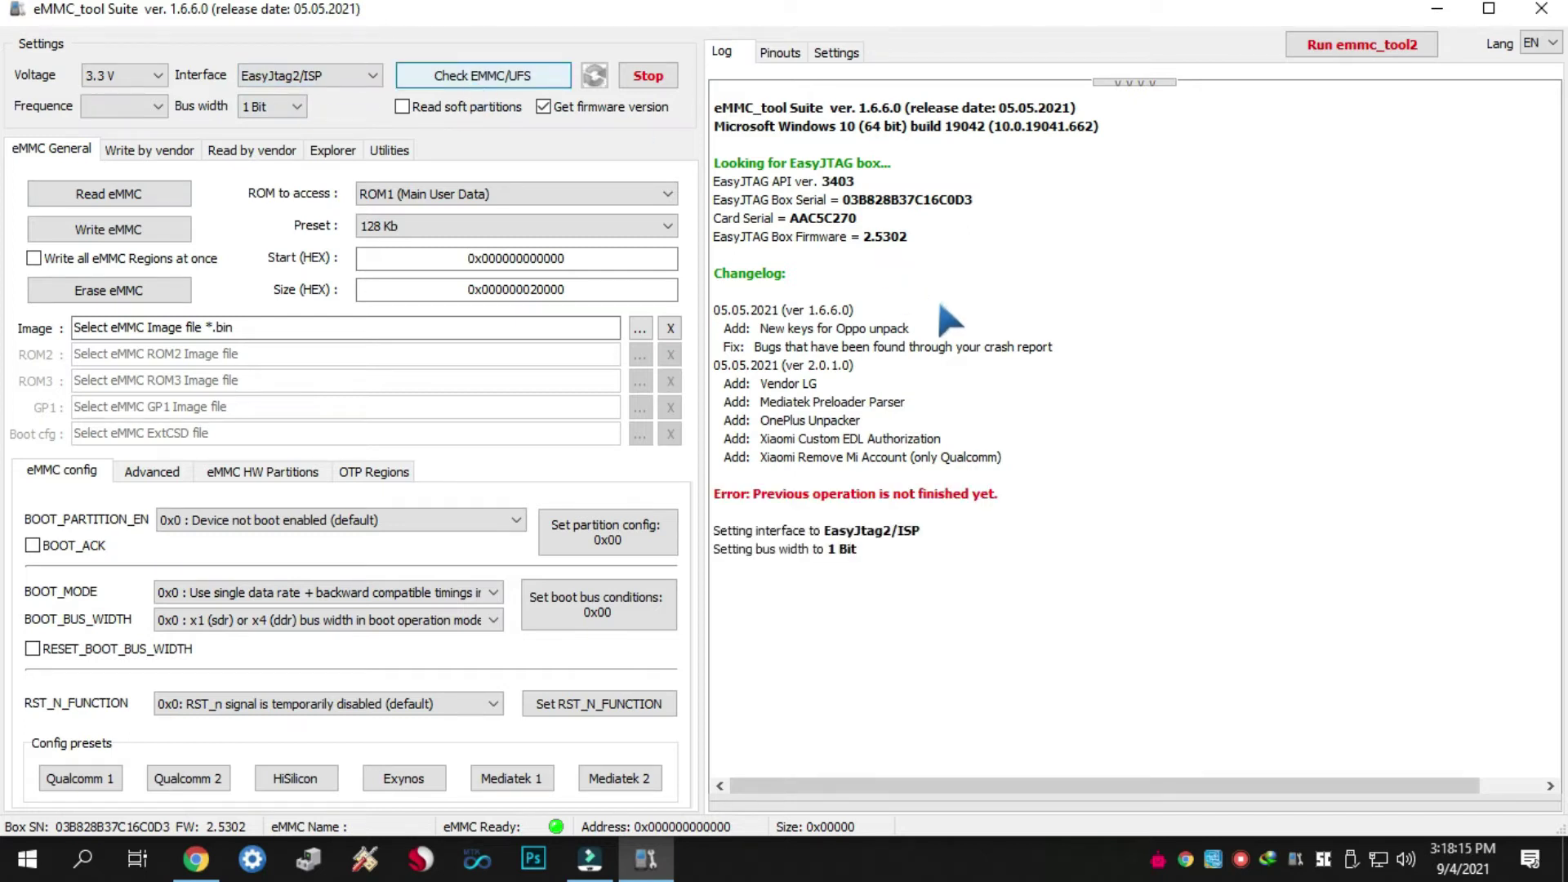
pyautogui.rightClick(931, 347)
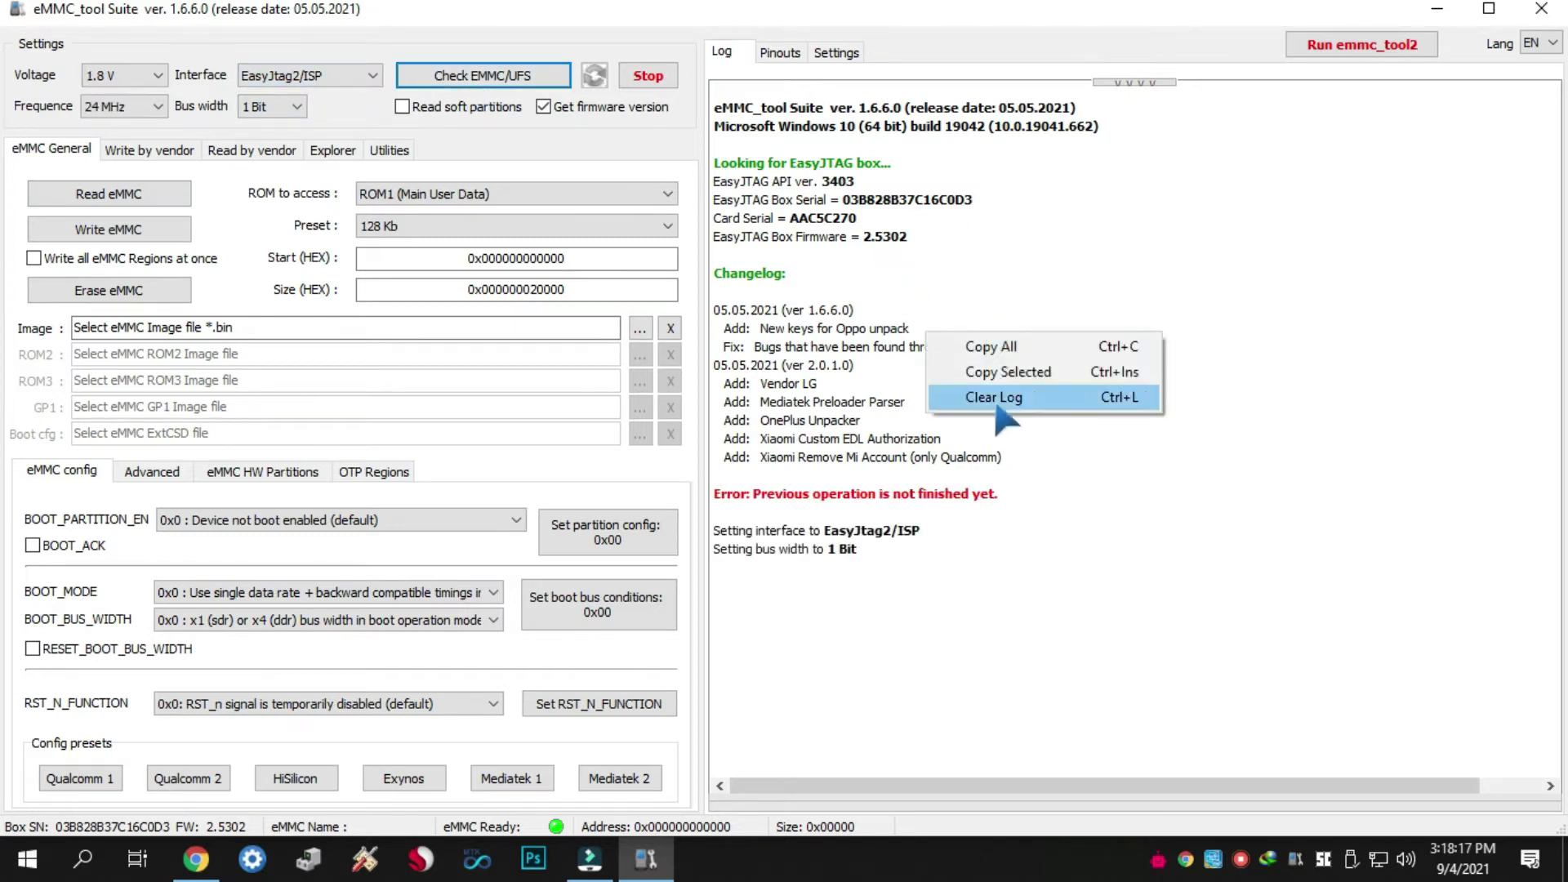
pyautogui.click(1062, 399)
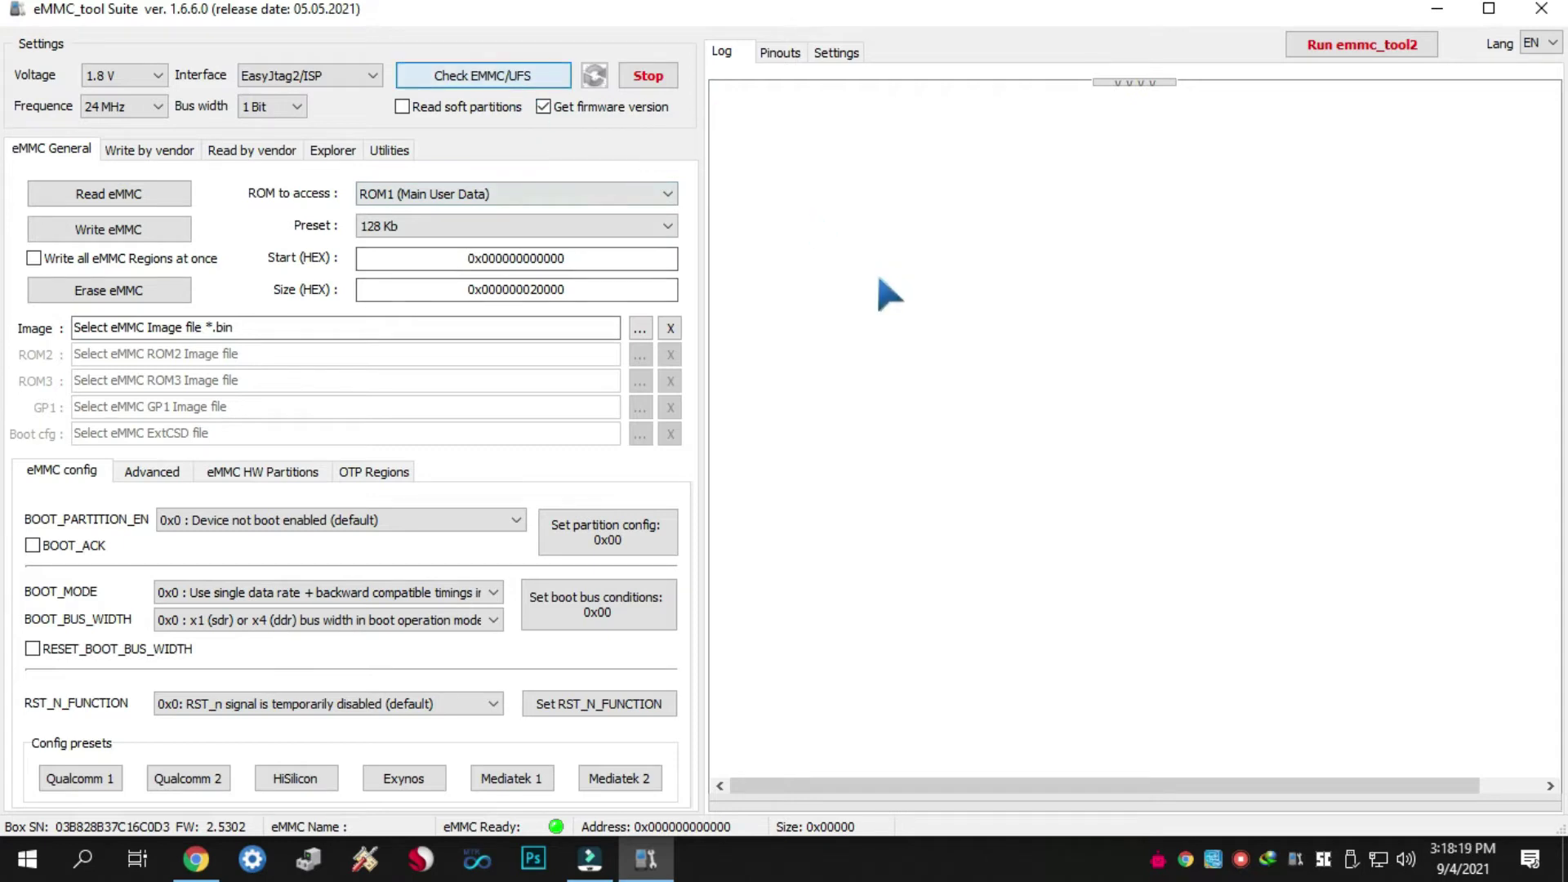
pyautogui.press('Return')
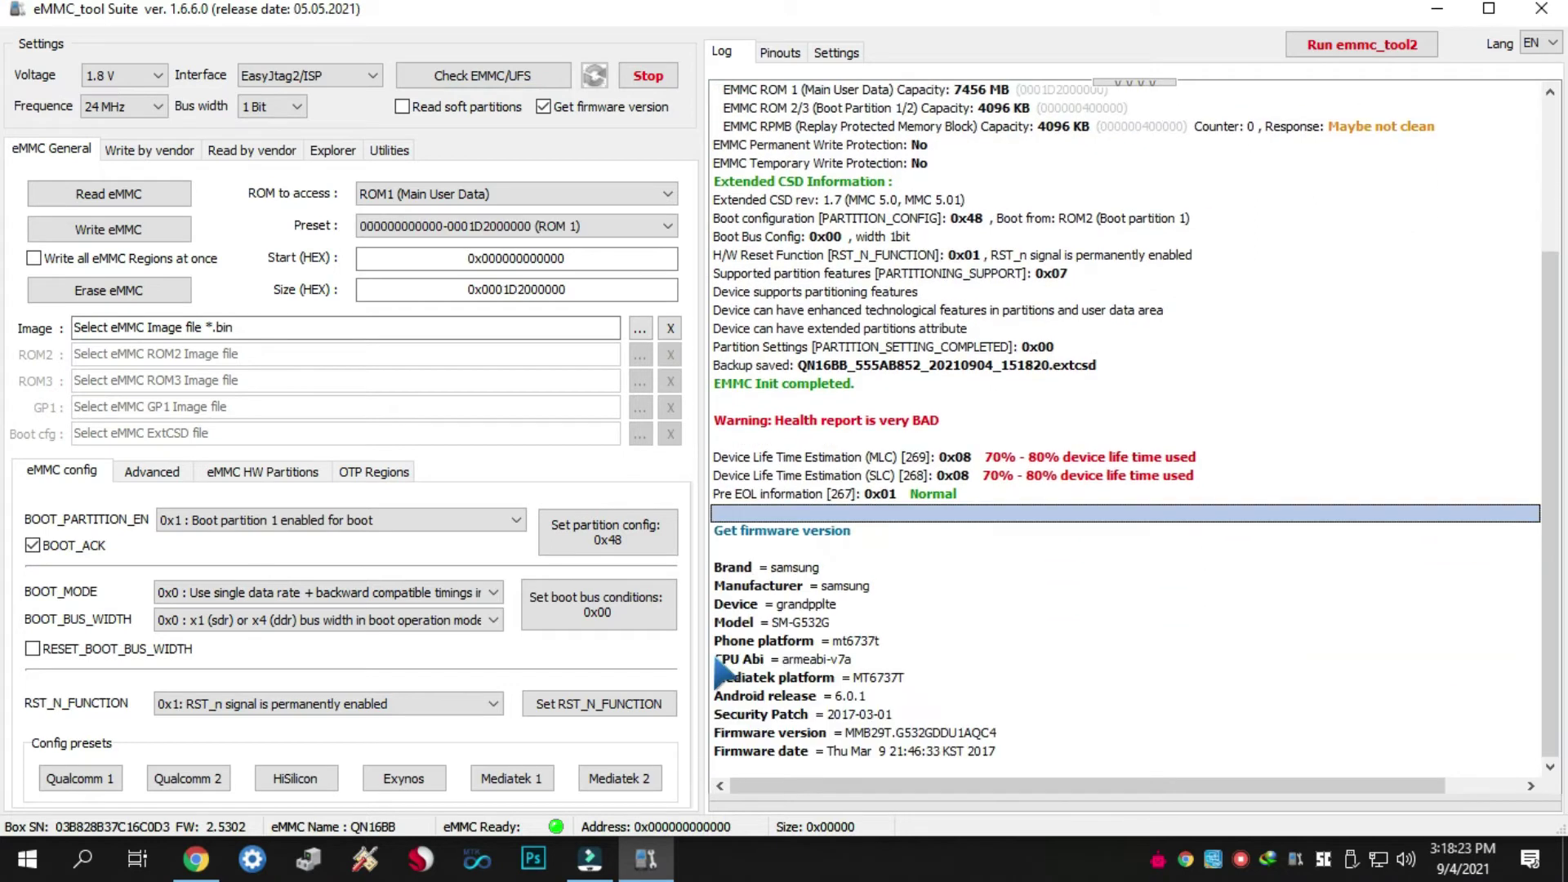
# - Examine the health report, MLC and SLC lifetime estimates and Pre EOL information in the new log
pyautogui.moveTo(964, 494)
pyautogui.mouseDown()
pyautogui.moveTo(809, 462)
pyautogui.moveTo(781, 479)
pyautogui.moveTo(817, 420)
pyautogui.mouseUp()
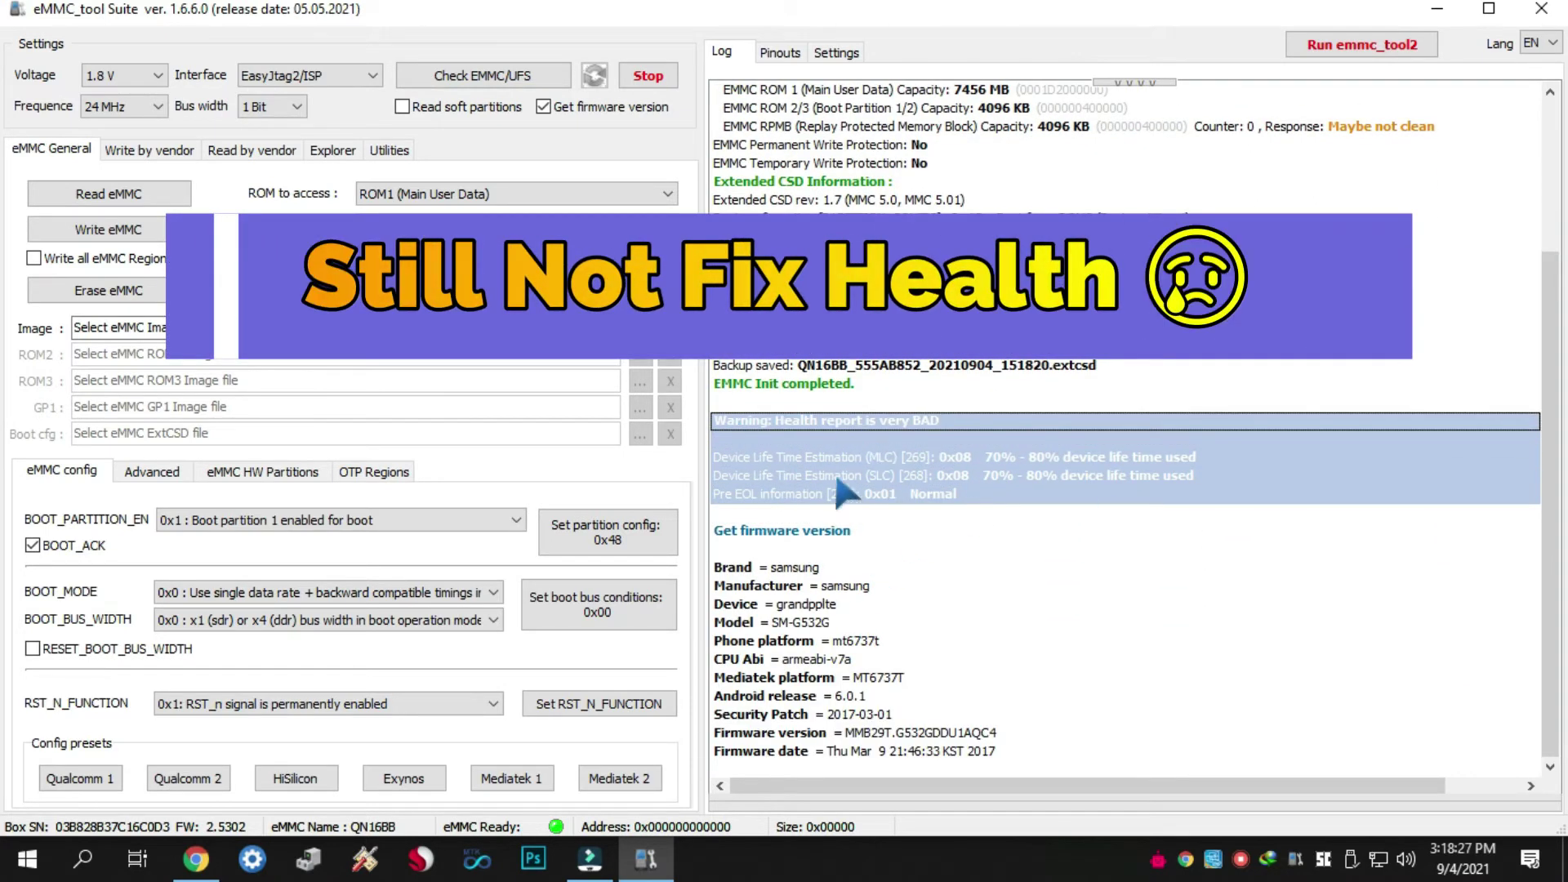
pyautogui.click(894, 496)
pyautogui.hotkey('shift', 'Up')
pyautogui.hotkey('shift', 'Up')
pyautogui.hotkey('shift', 'Up')
pyautogui.hotkey('shift', 'Up')
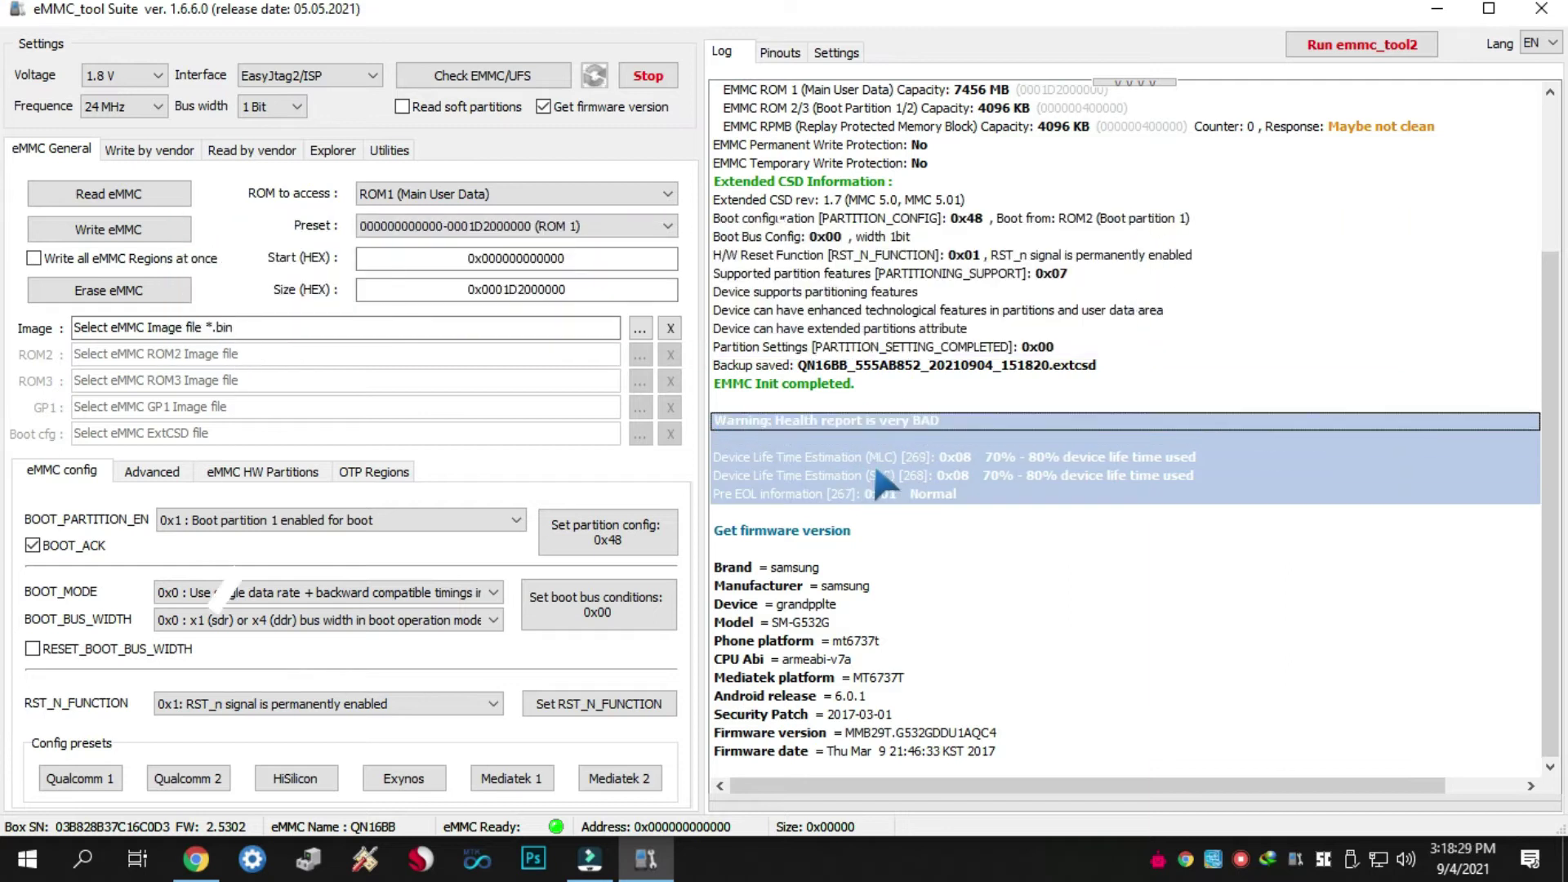
pyautogui.click(998, 495)
pyautogui.moveTo(955, 495); pyautogui.dragTo(741, 425)
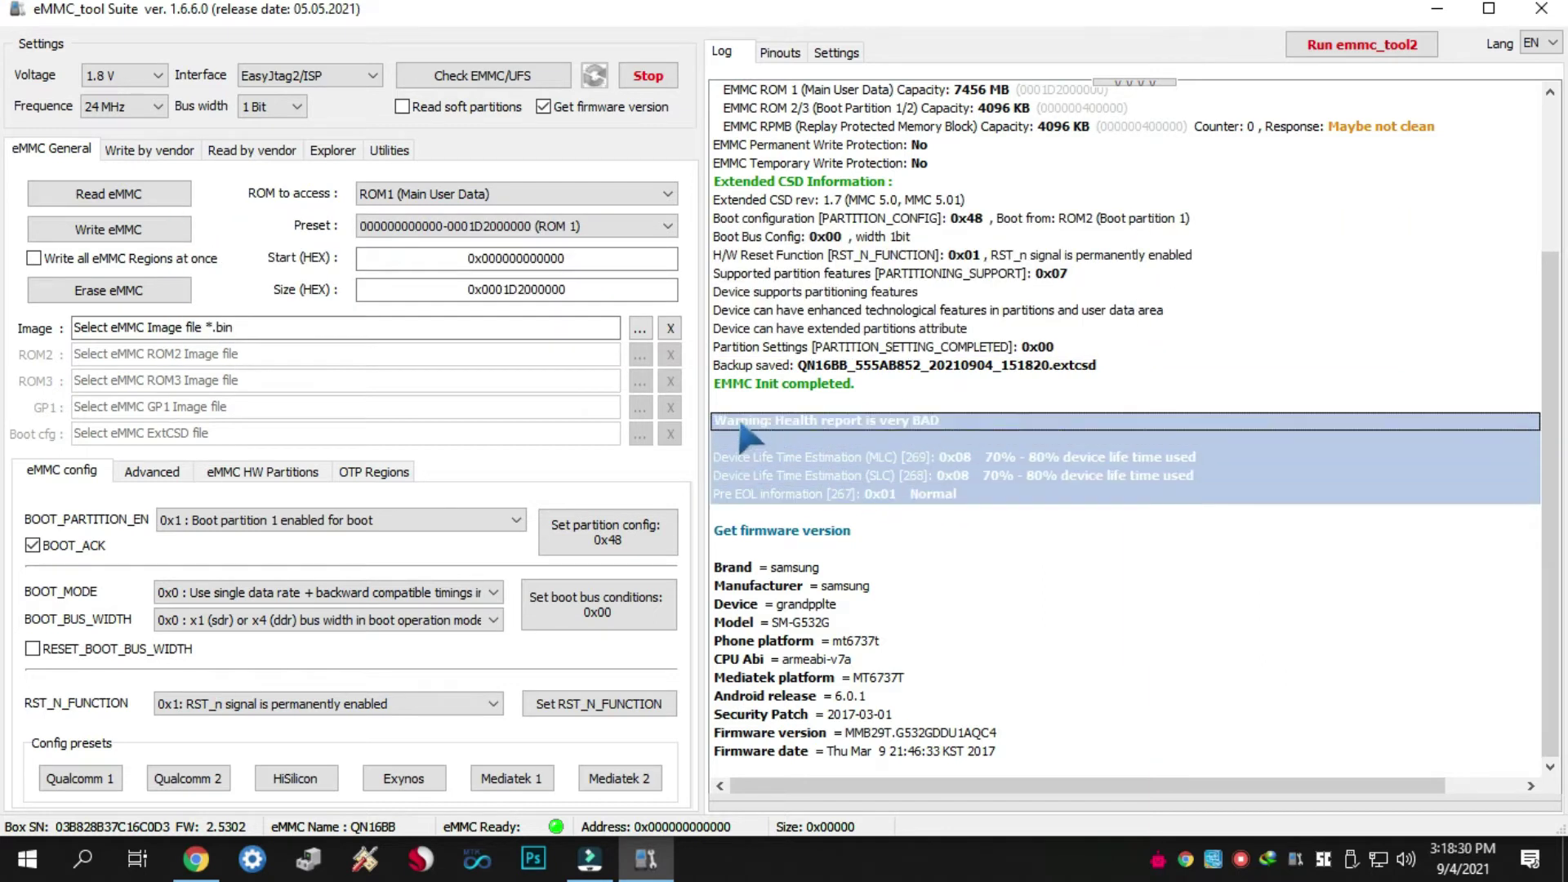
pyautogui.click(995, 515)
# - Close the eMMC_tool Suite window and refresh the desktop
pyautogui.click(1541, 8)
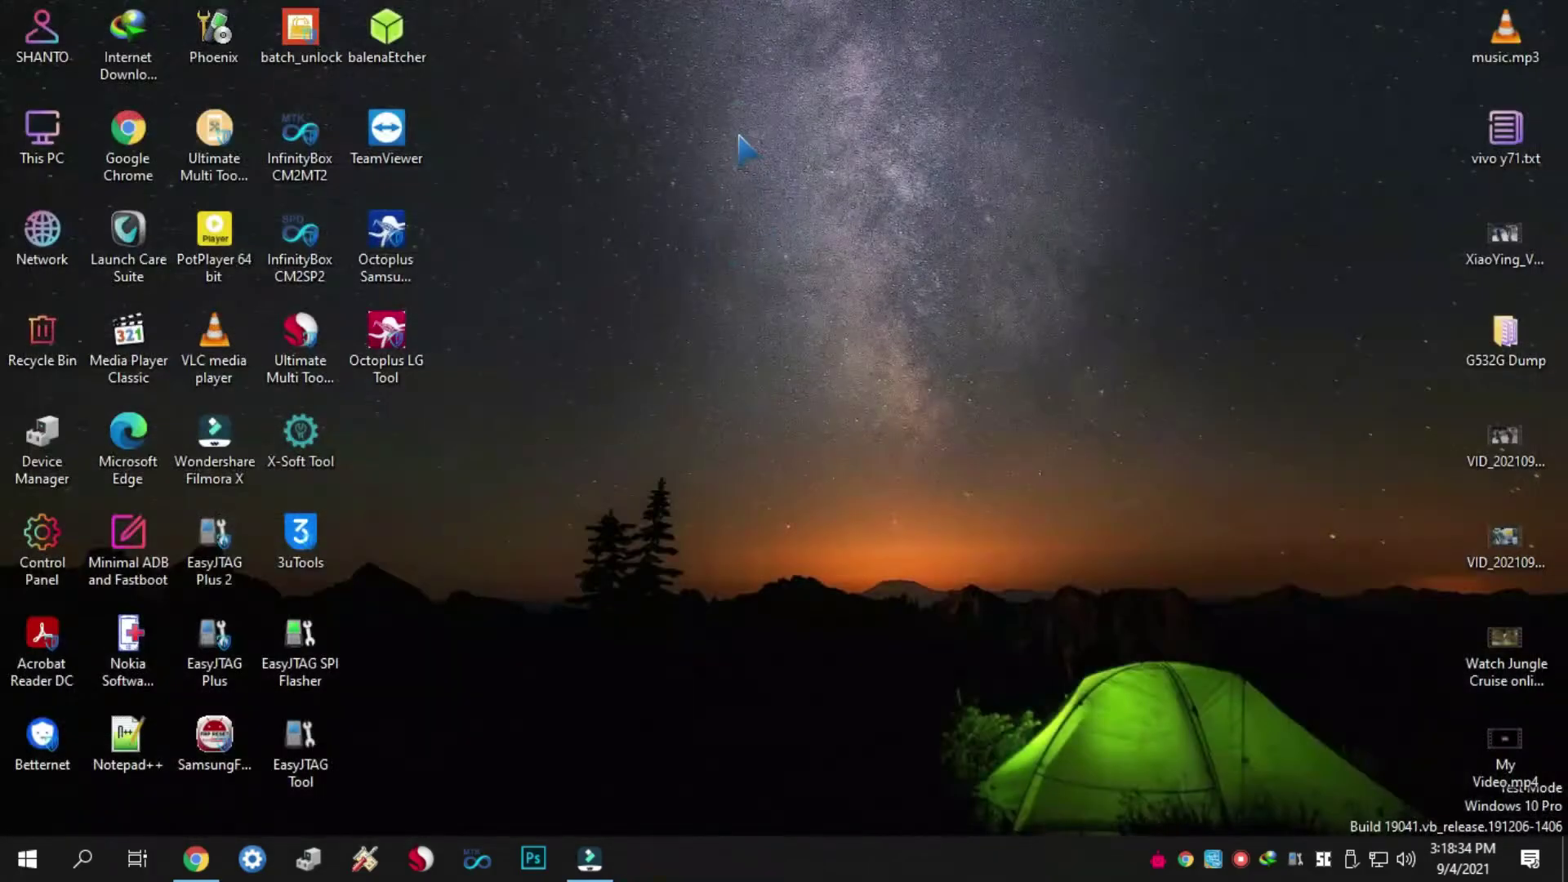
pyautogui.rightClick(739, 136)
pyautogui.click(784, 222)
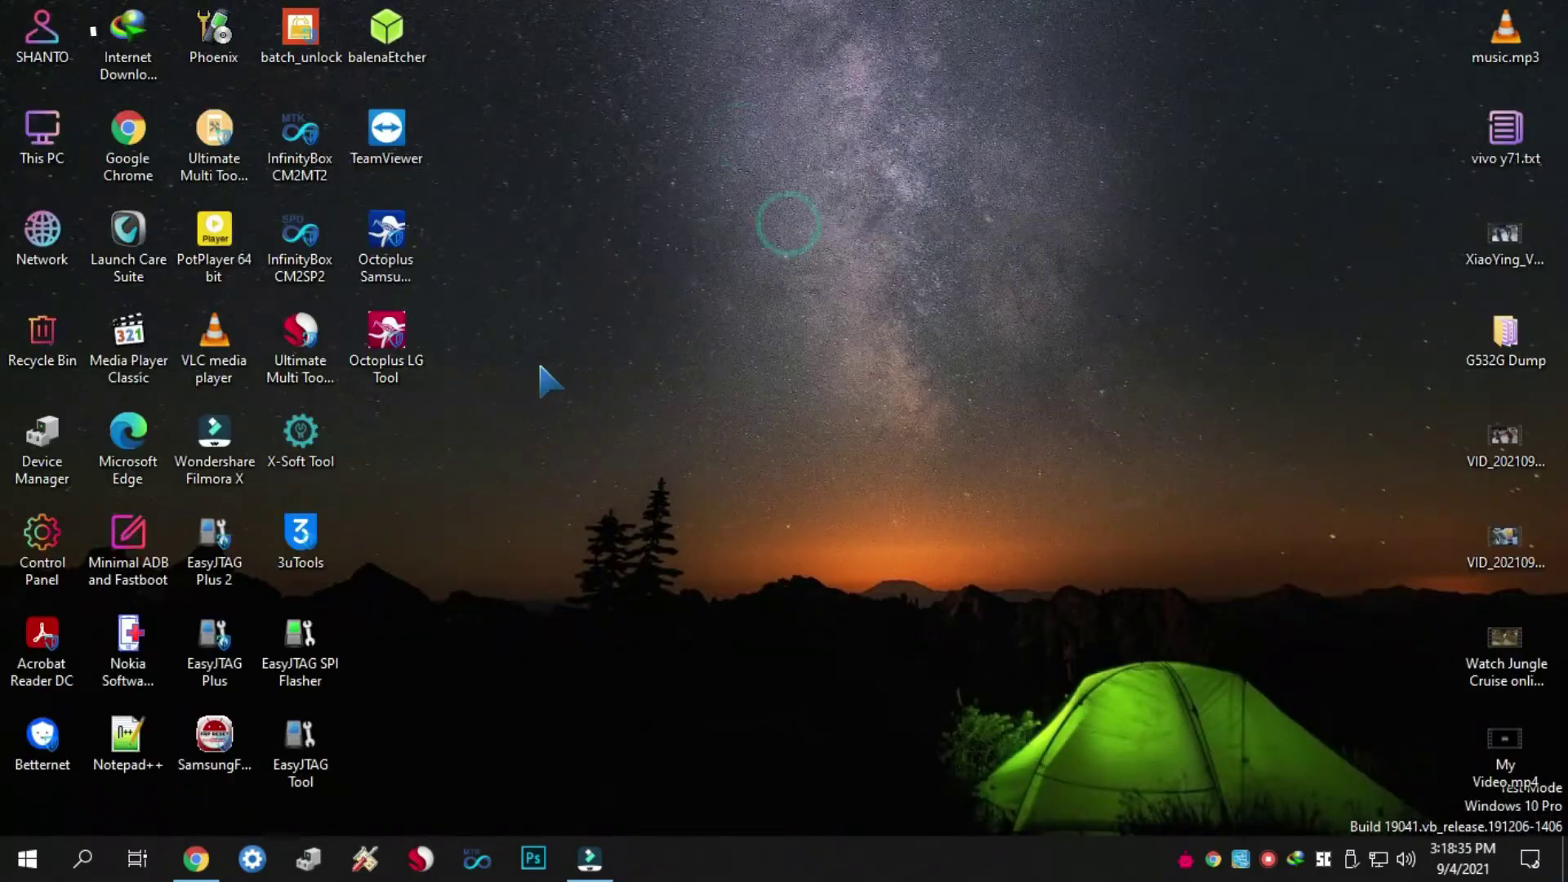
pyautogui.rightClick(917, 65)
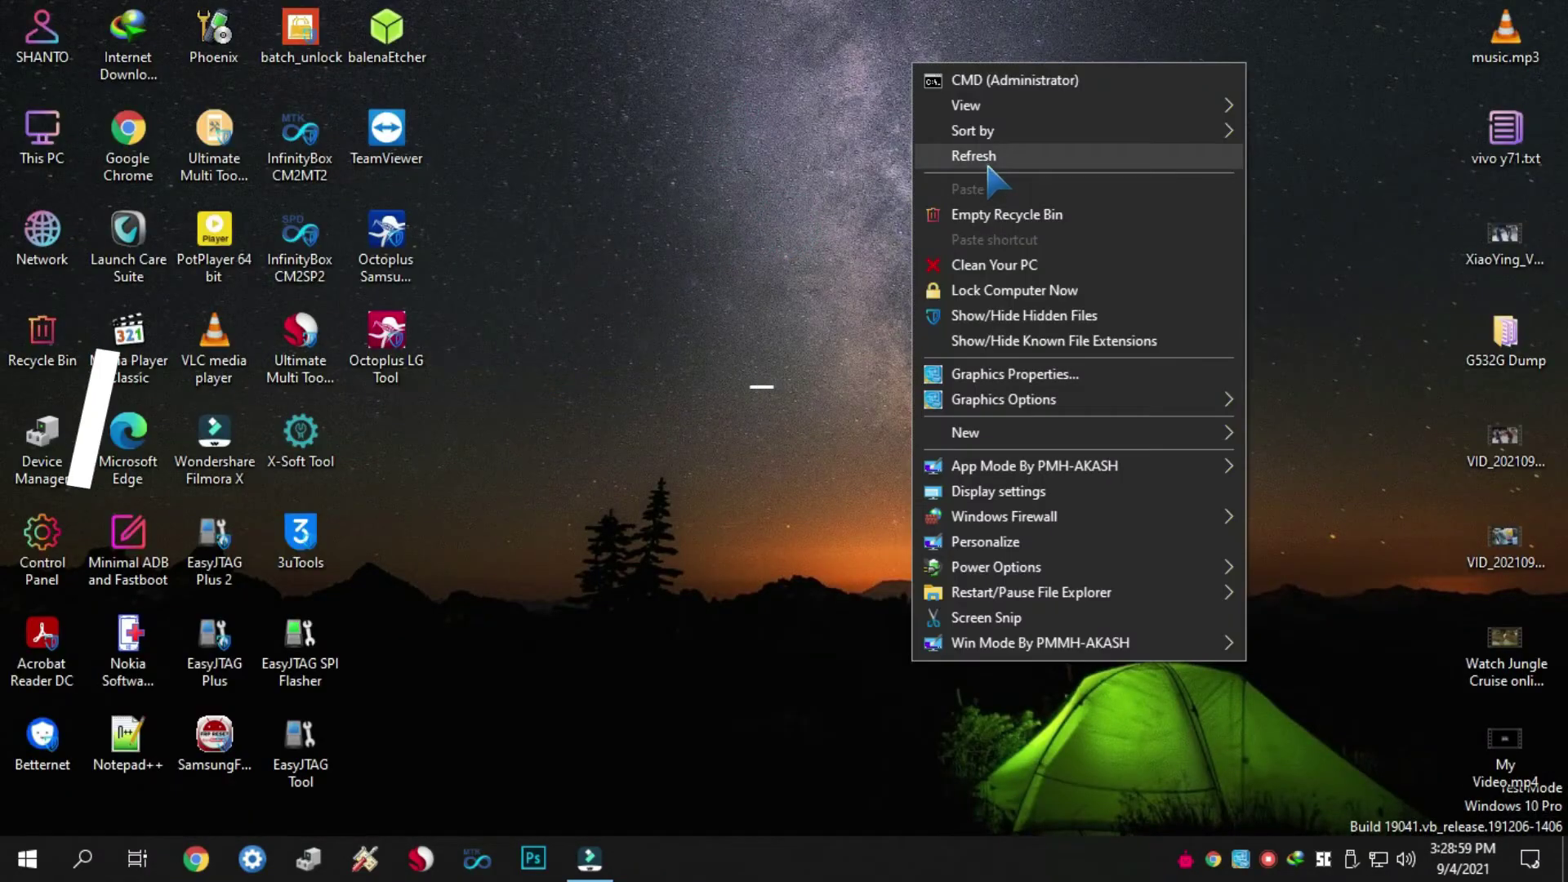
pyautogui.click(988, 165)
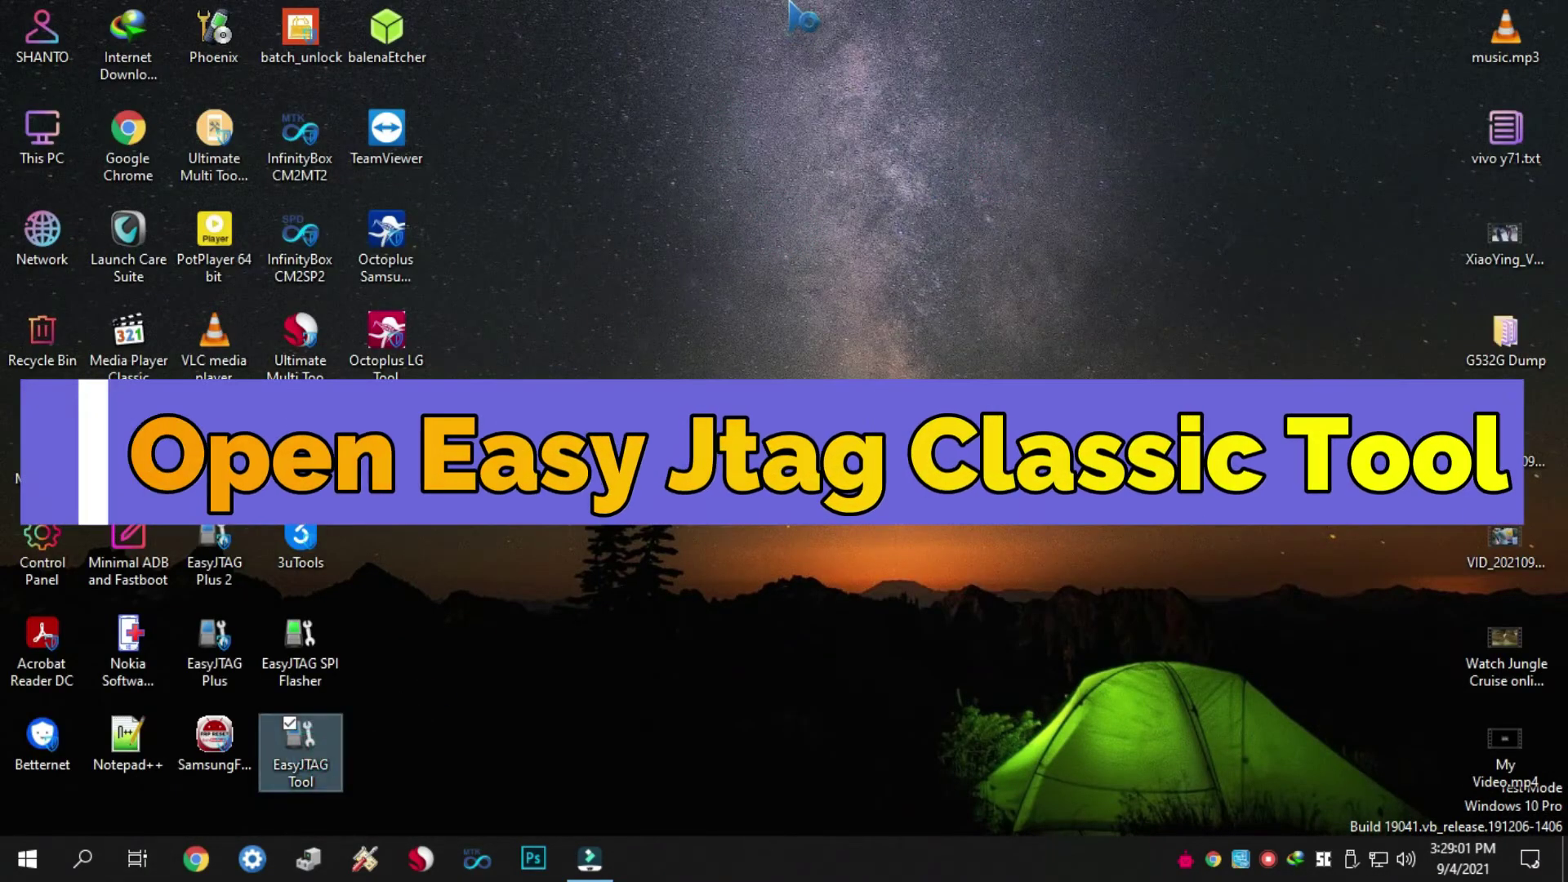
pyautogui.rightClick(791, 22)
pyautogui.click(836, 88)
pyautogui.rightClick(782, 51)
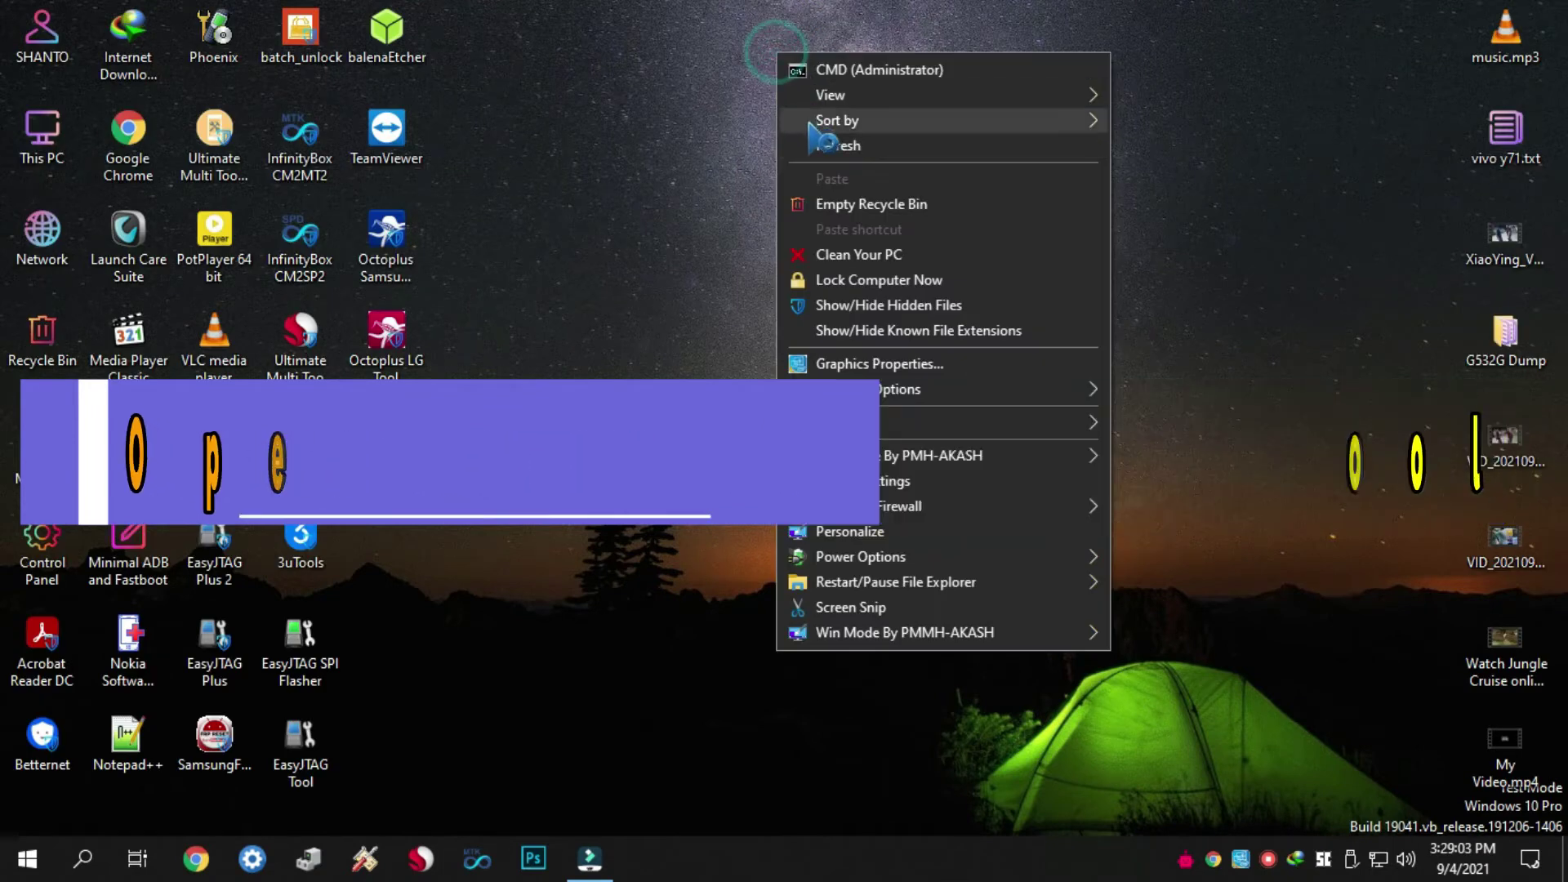
pyautogui.click(825, 144)
pyautogui.rightClick(713, 10)
pyautogui.click(766, 101)
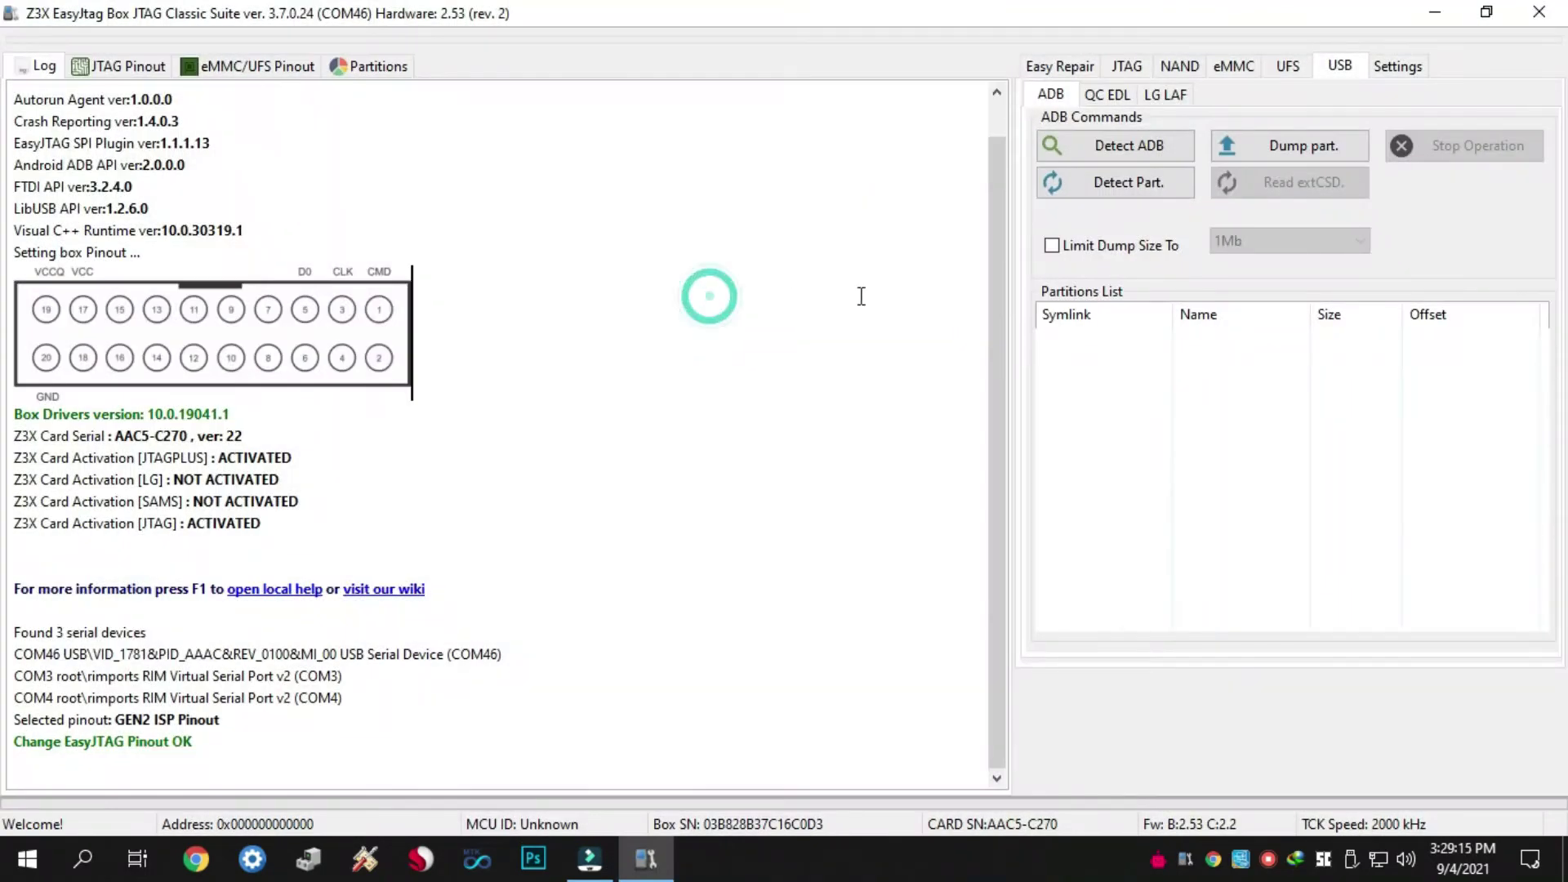
# - Set the eMMC connection to 2.2 Volt IO and an 18MHz clock rate, and detect the chip
pyautogui.click(1229, 69)
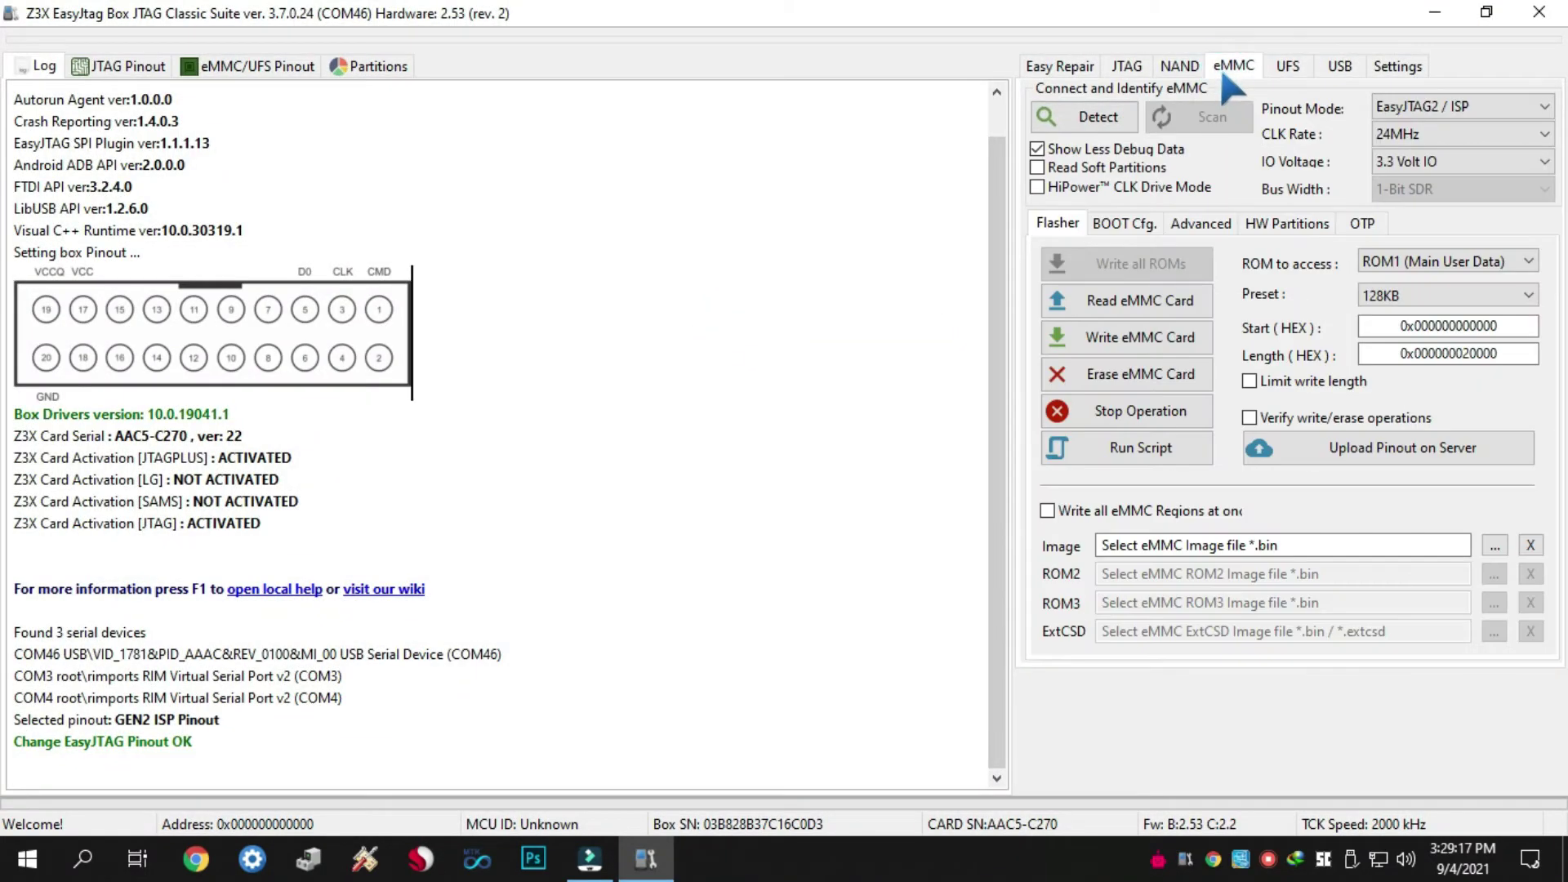
pyautogui.click(1393, 161)
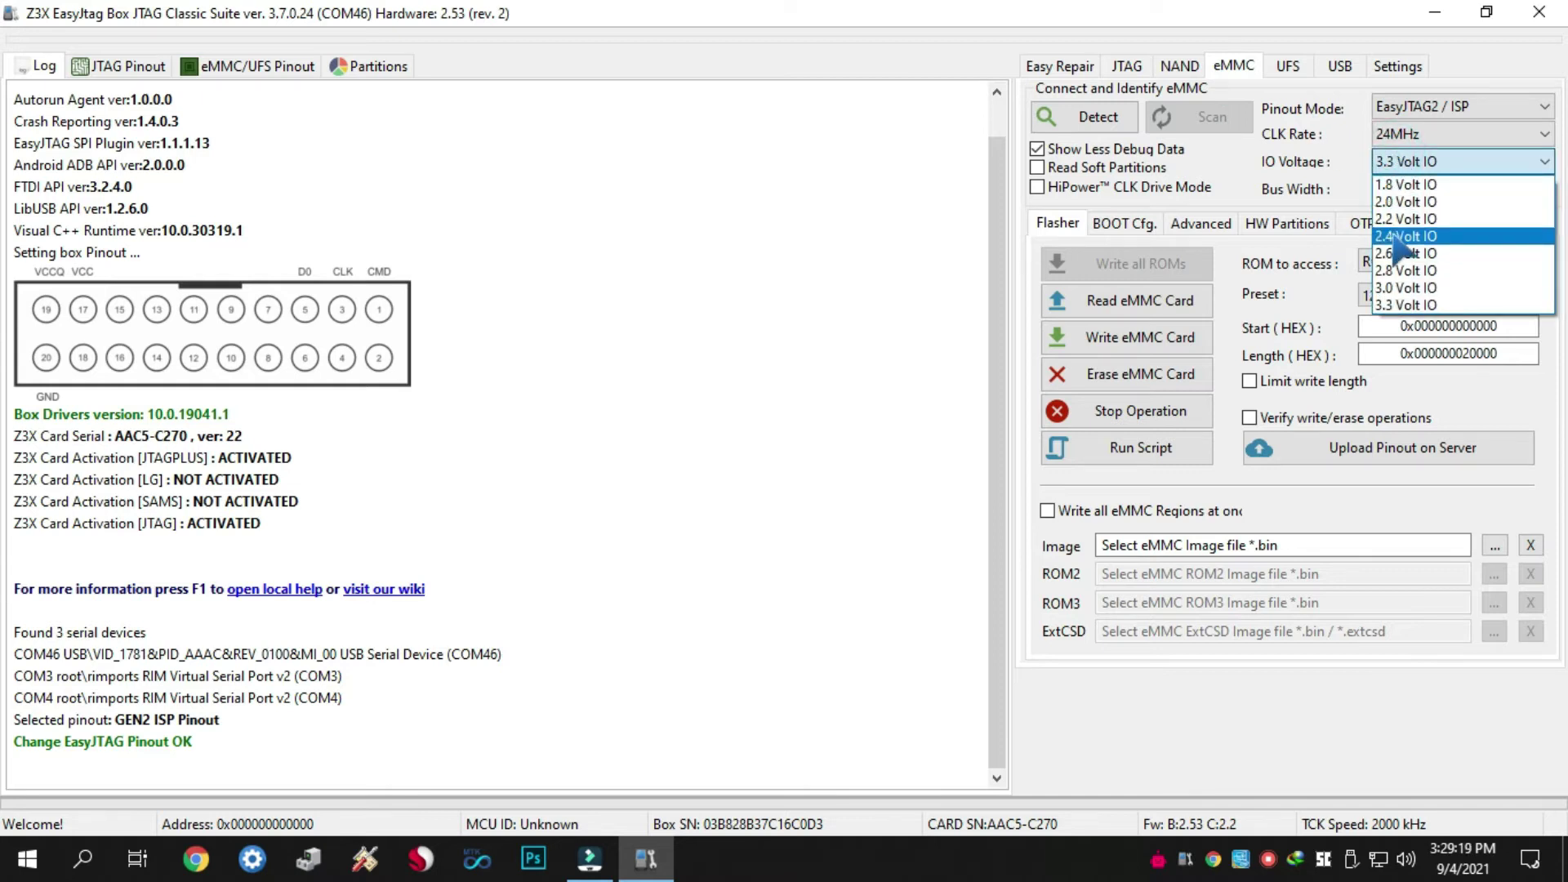
pyautogui.click(1421, 219)
pyautogui.click(1397, 134)
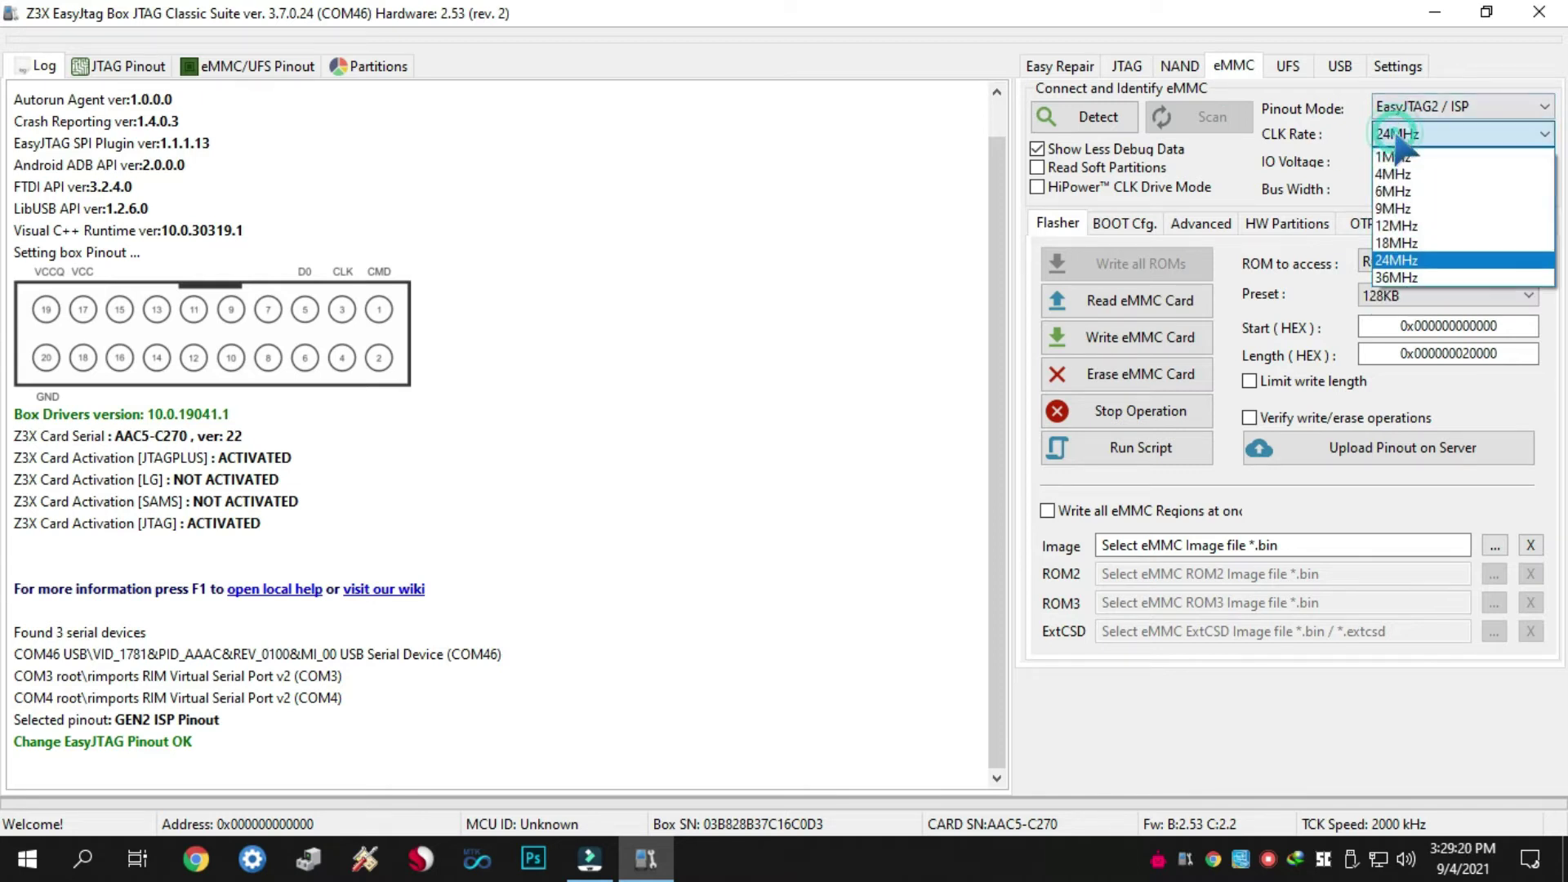
pyautogui.click(1395, 243)
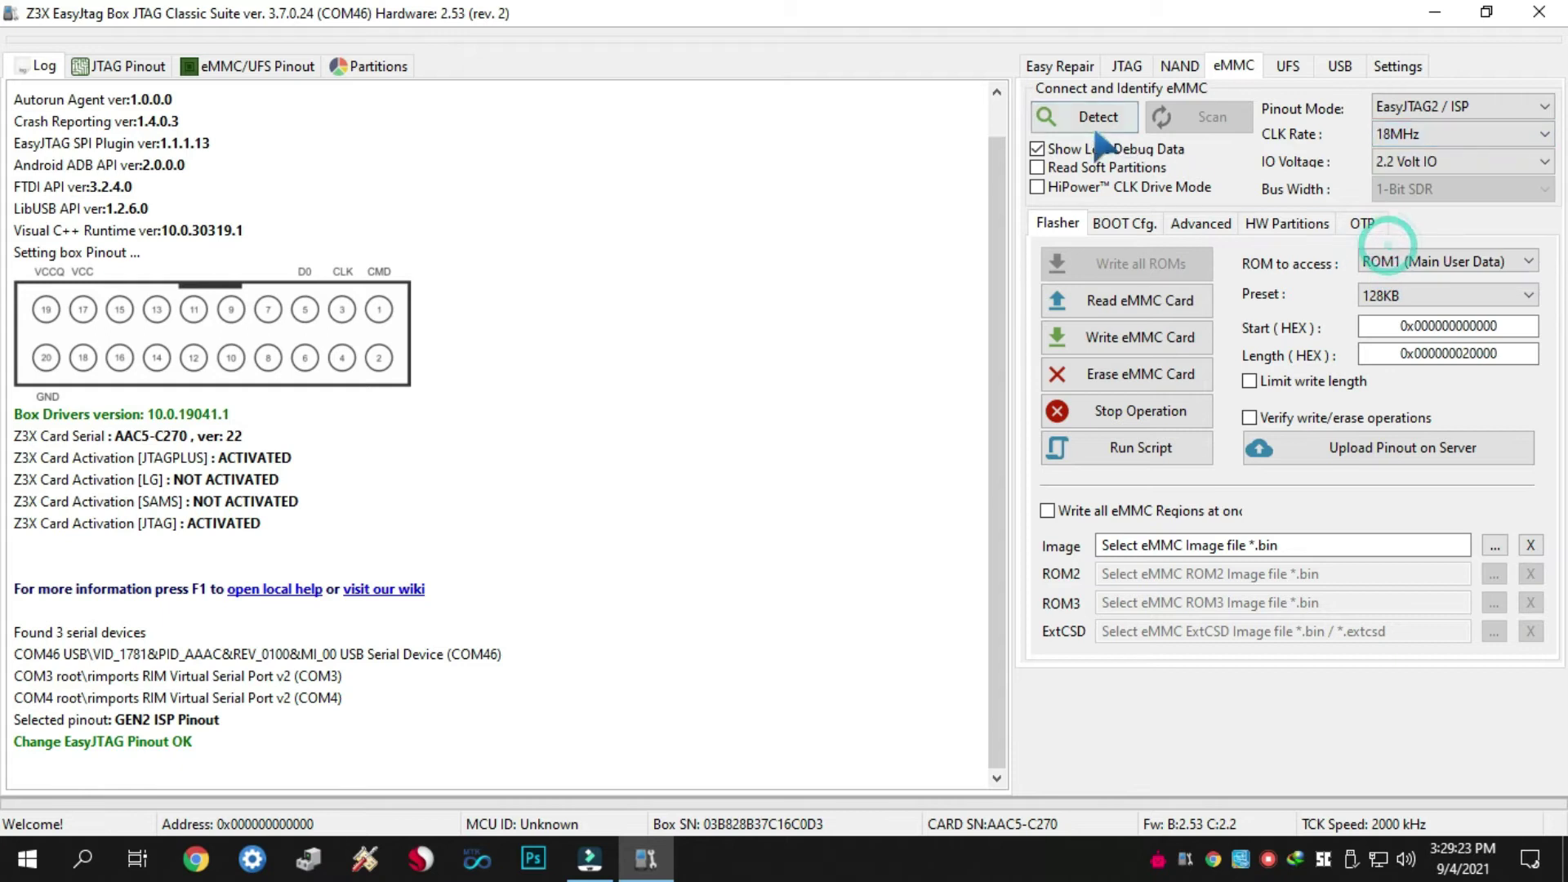
pyautogui.click(1086, 117)
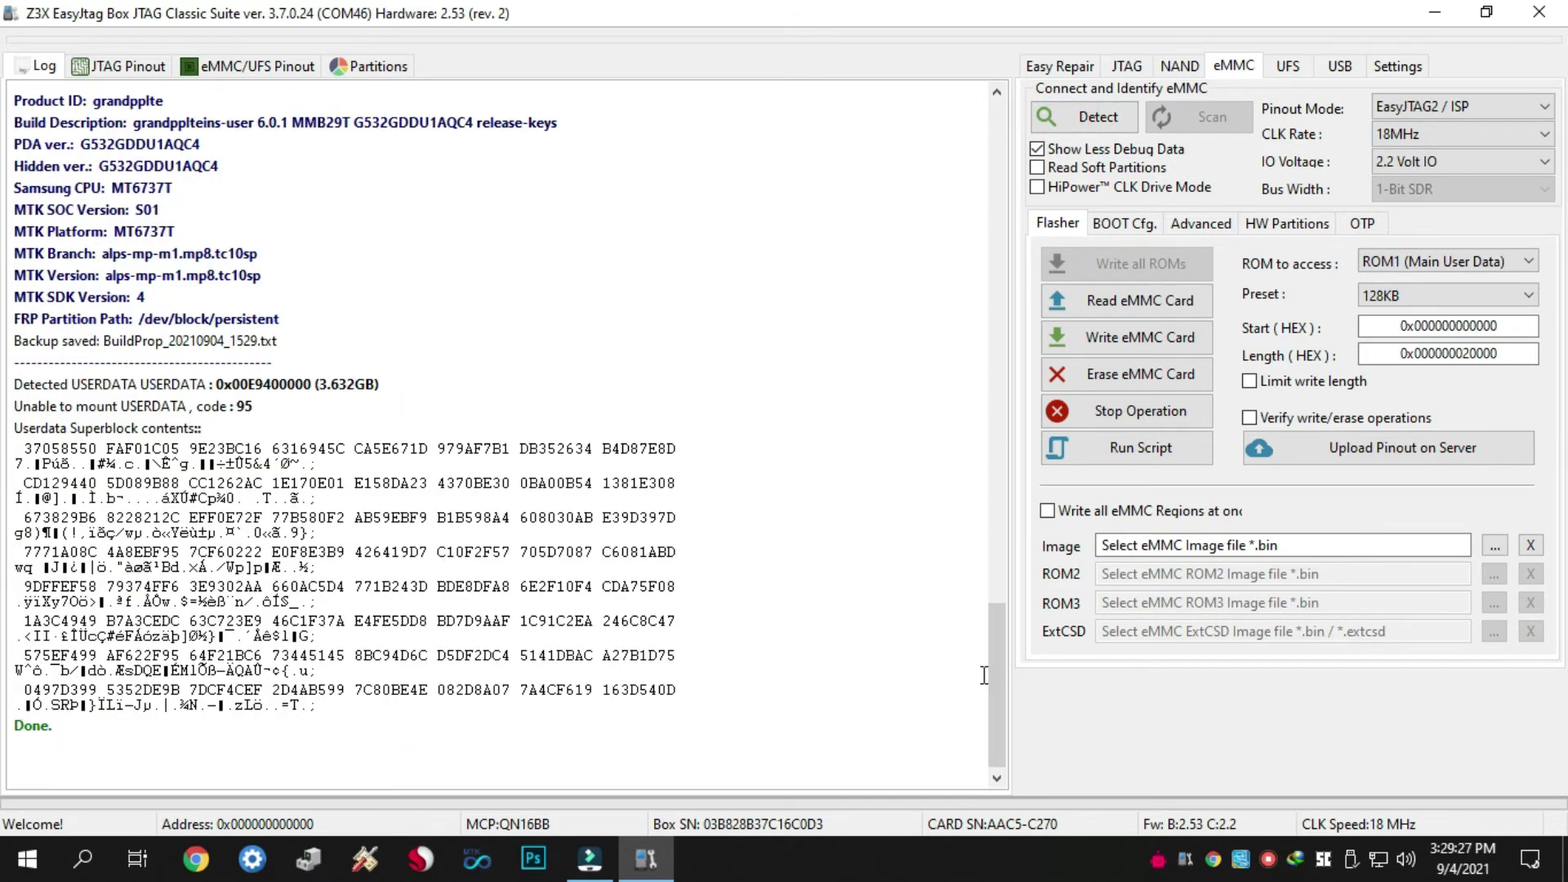
pyautogui.moveTo(996, 701); pyautogui.dragTo(1026, 310)
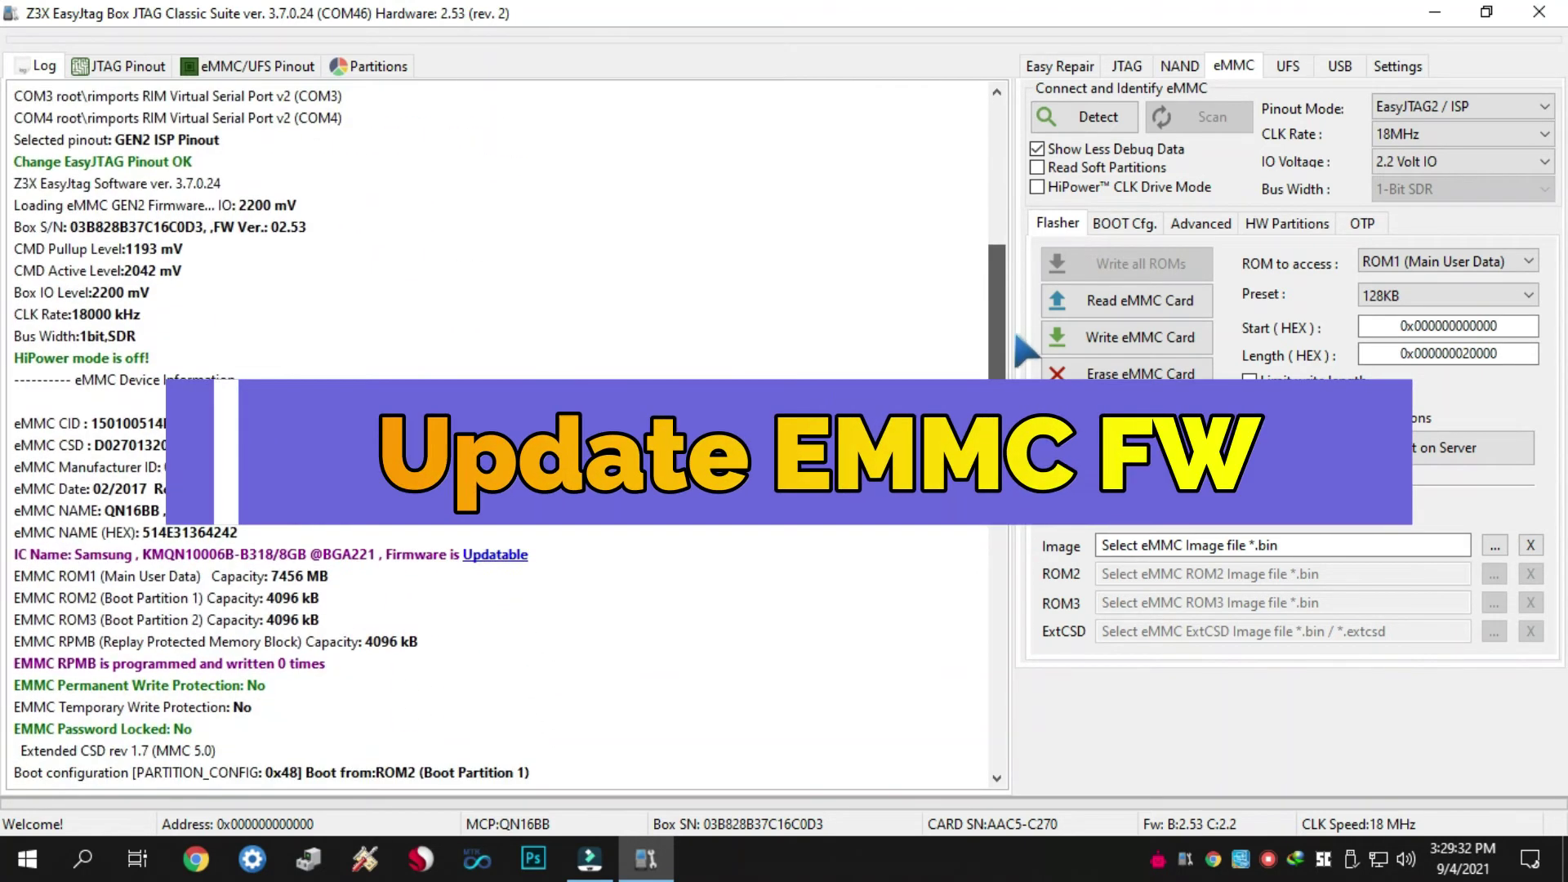
pyautogui.click(487, 555)
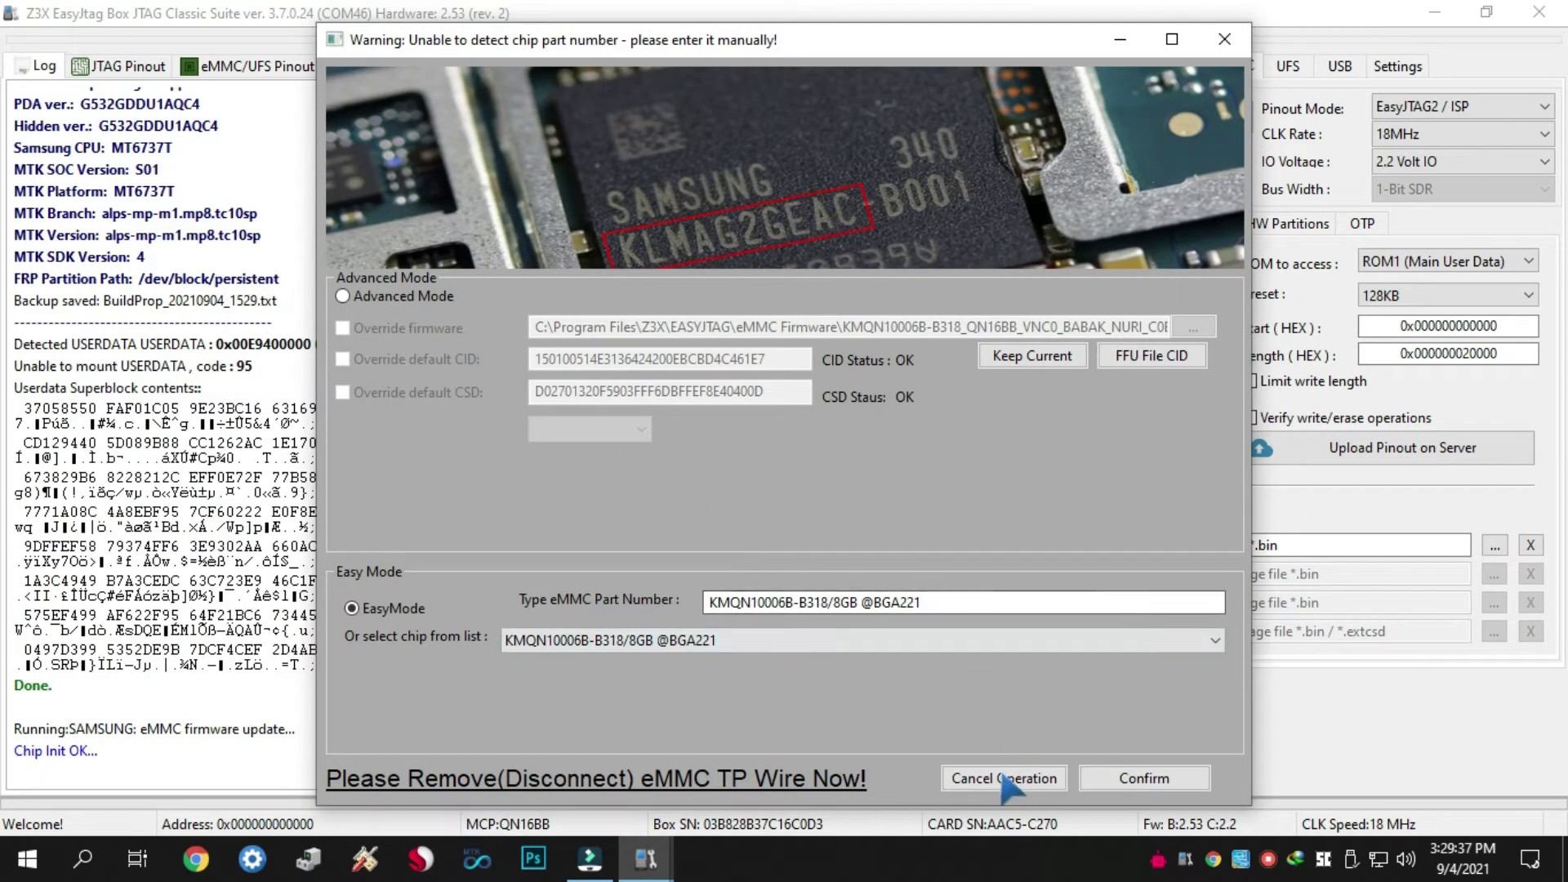
pyautogui.click(1137, 780)
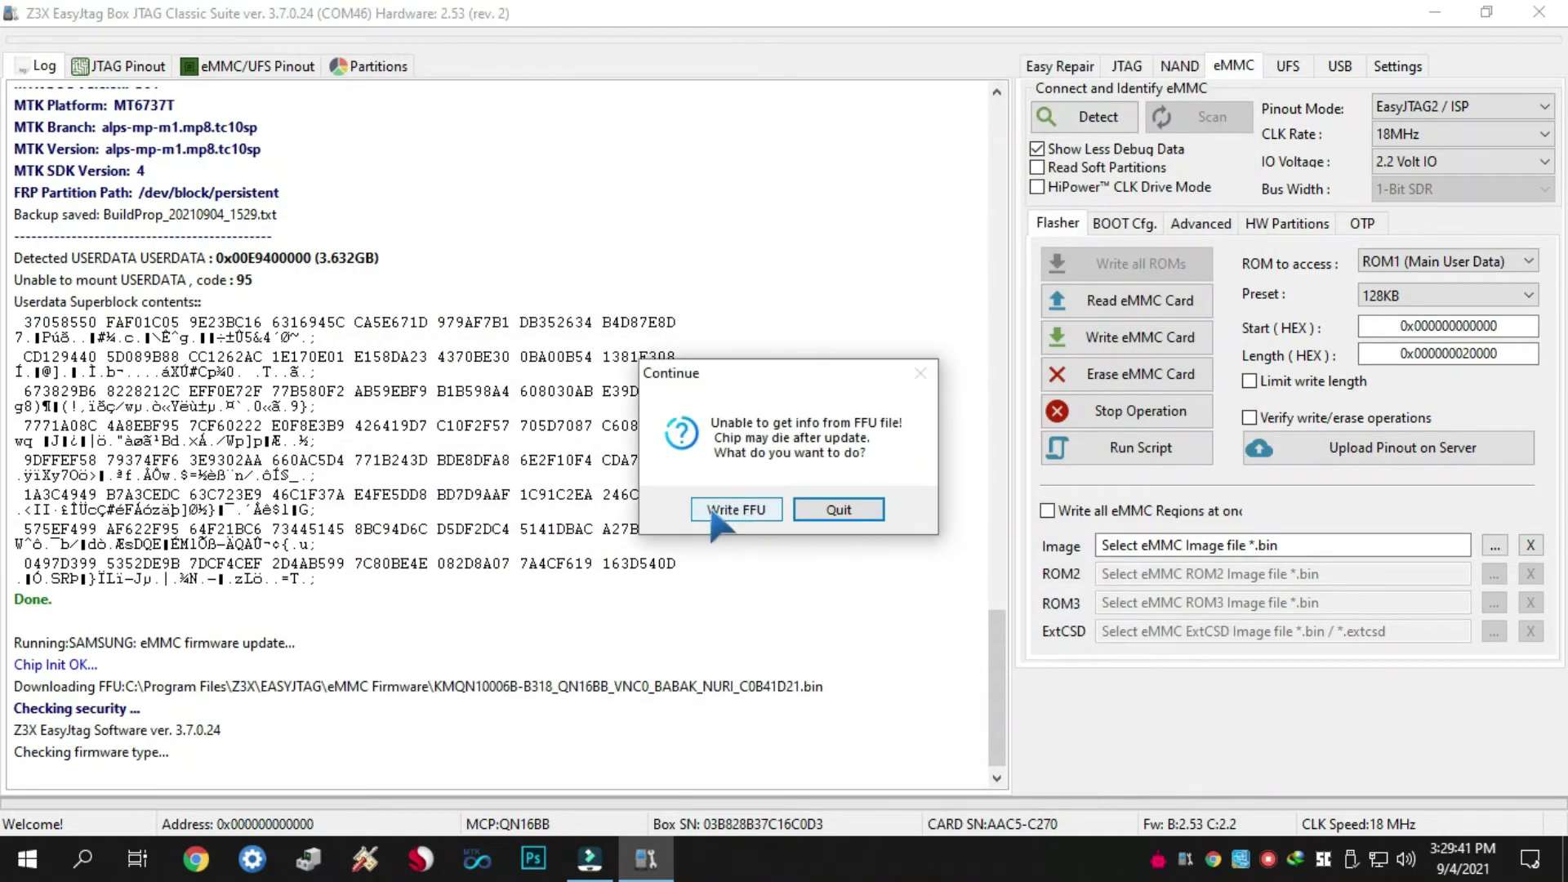
pyautogui.click(734, 509)
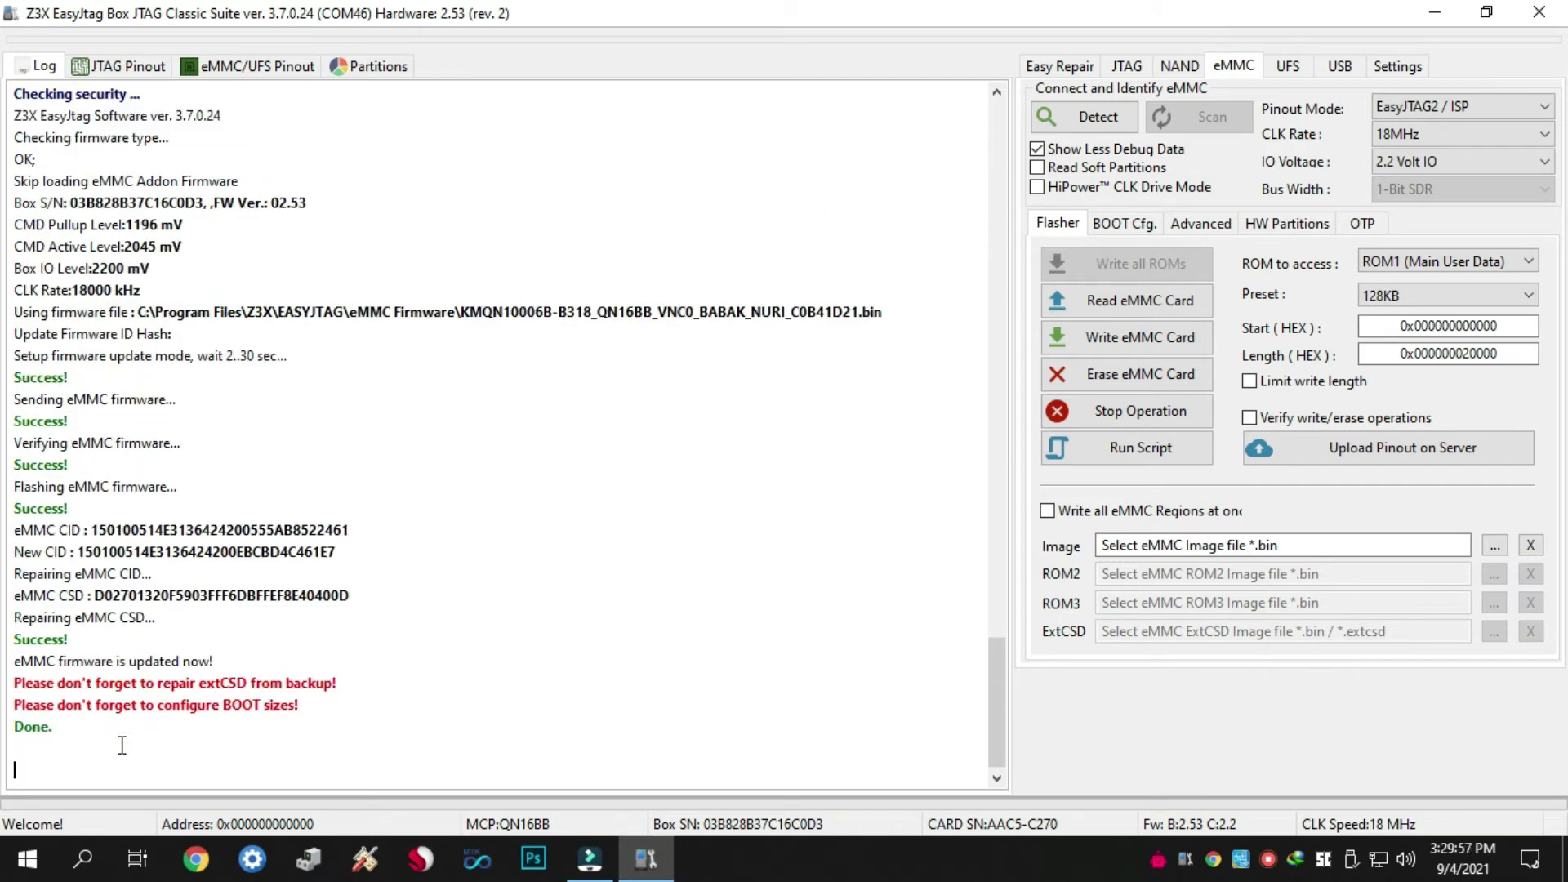
# - Review the final firmware update messages in the log and close the JTAG Classic Suite
pyautogui.moveTo(78, 728); pyautogui.dragTo(17, 637)
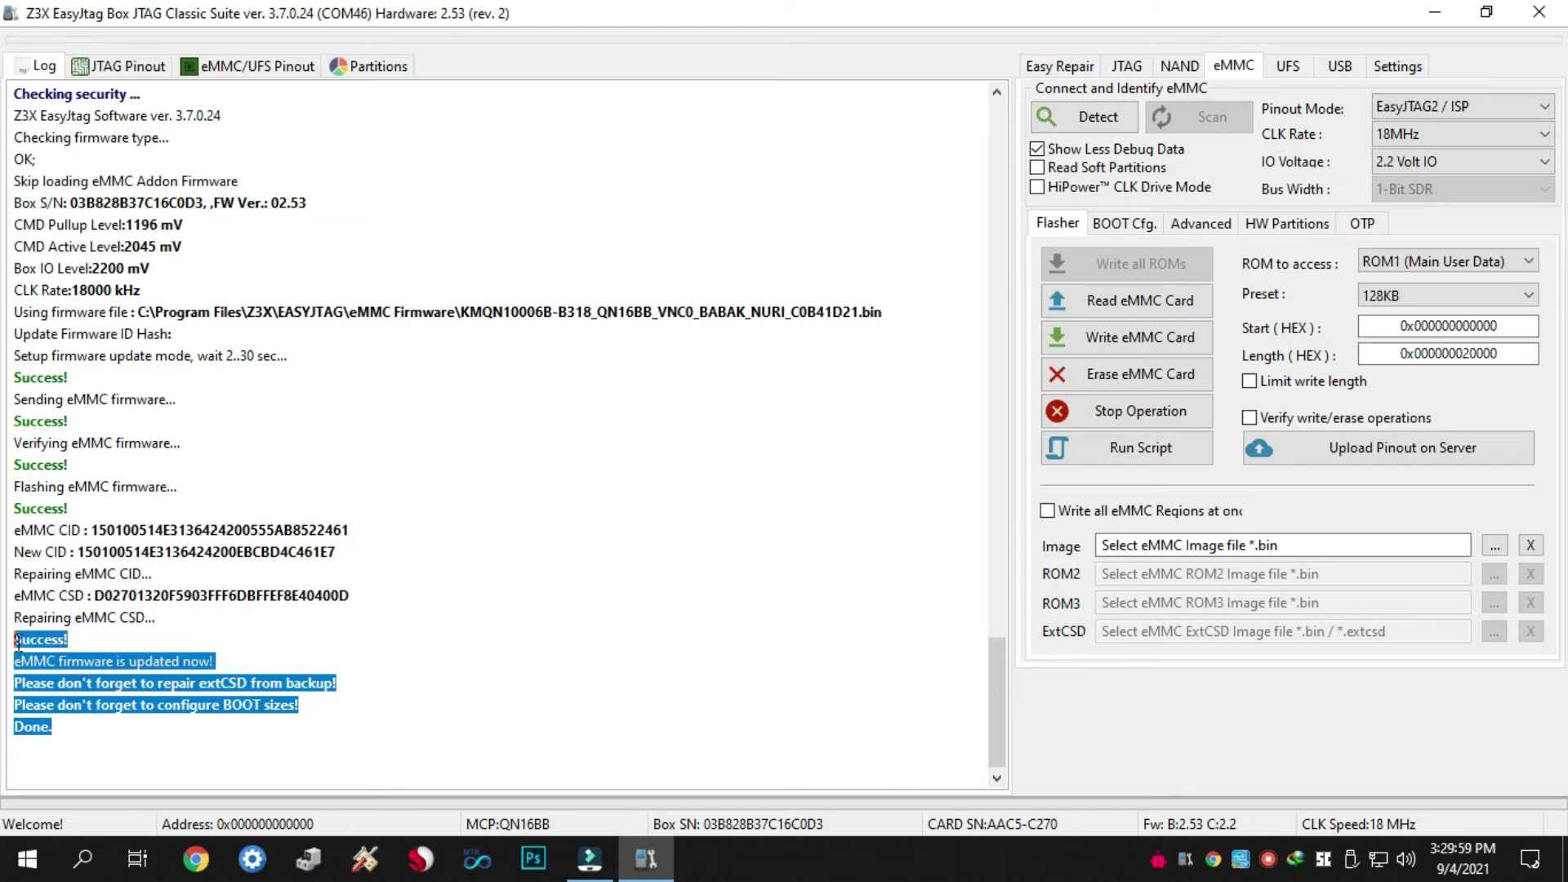
pyautogui.click(68, 734)
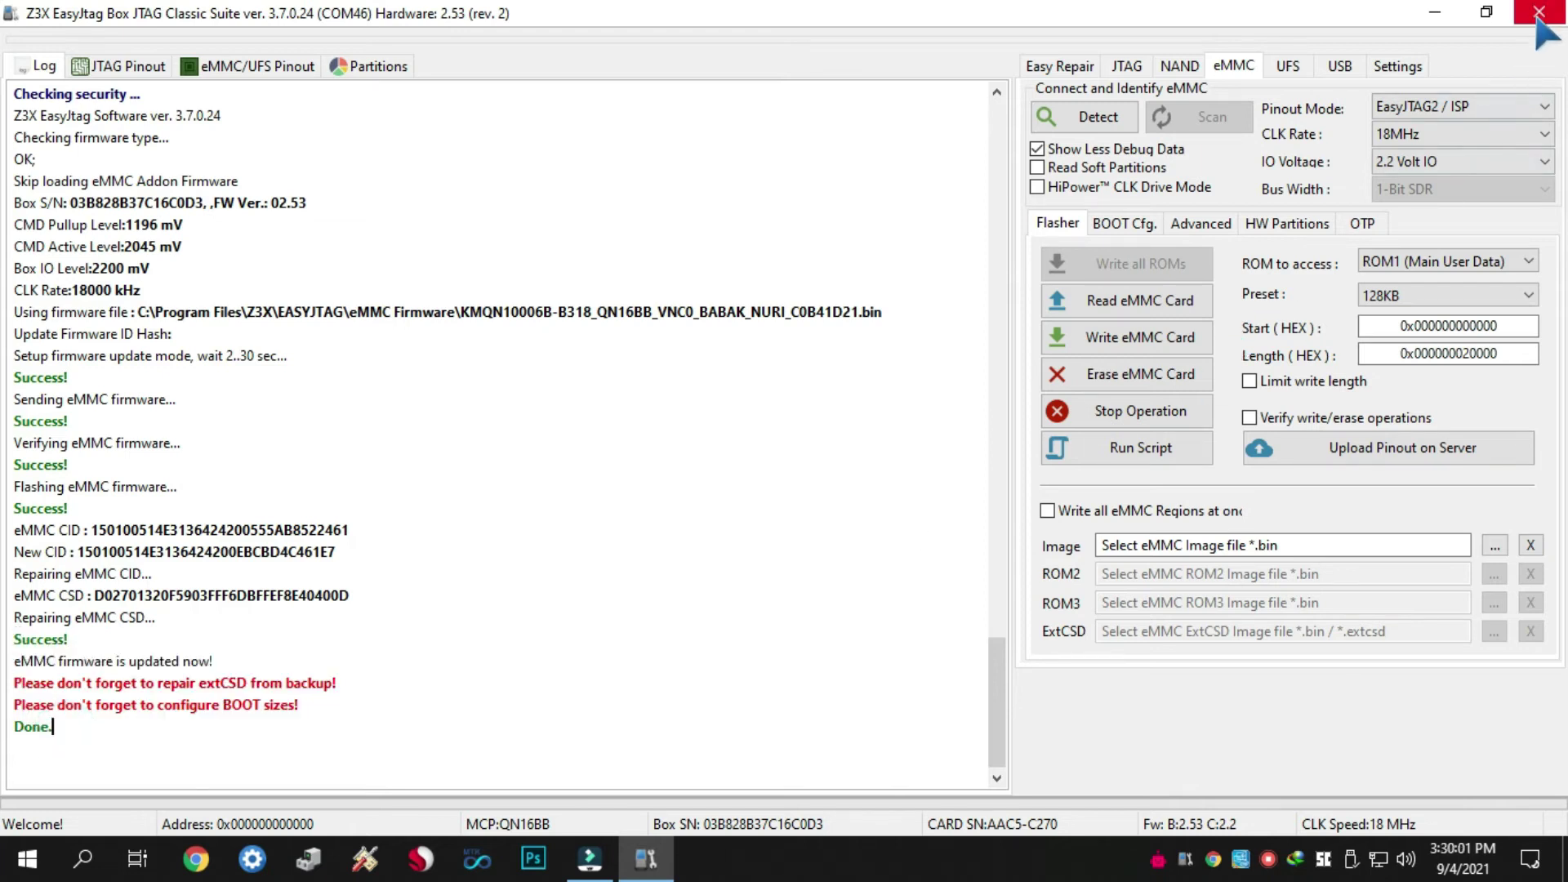
pyautogui.click(1486, 11)
pyautogui.hotkey('alt', 'F4')
pyautogui.rightClick(686, 84)
pyautogui.click(759, 175)
pyautogui.rightClick(790, 75)
pyautogui.click(849, 167)
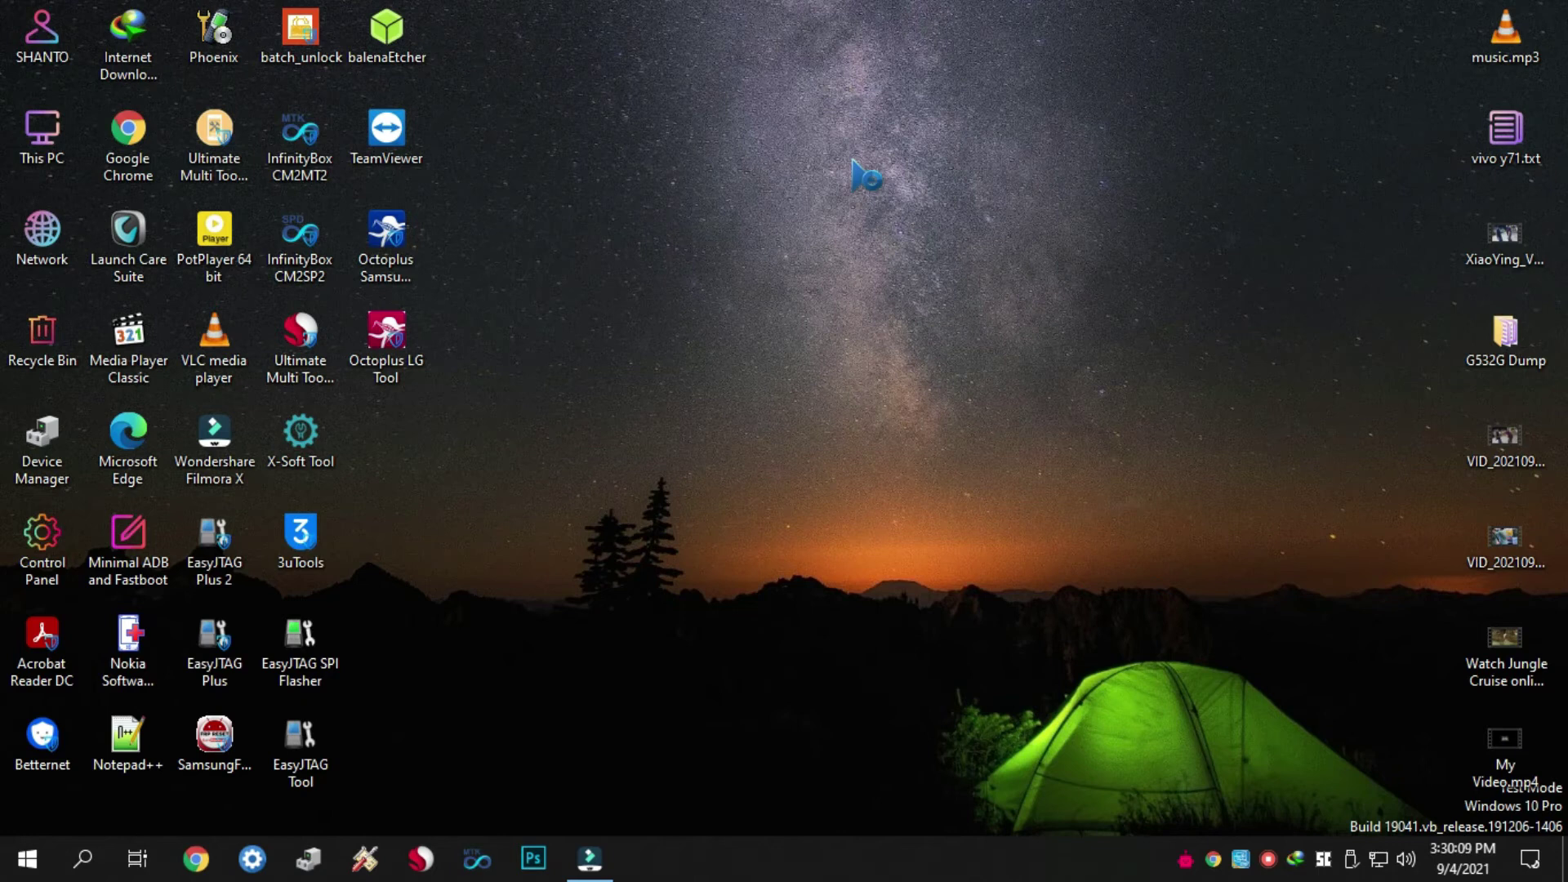
pyautogui.rightClick(780, 96)
pyautogui.click(826, 188)
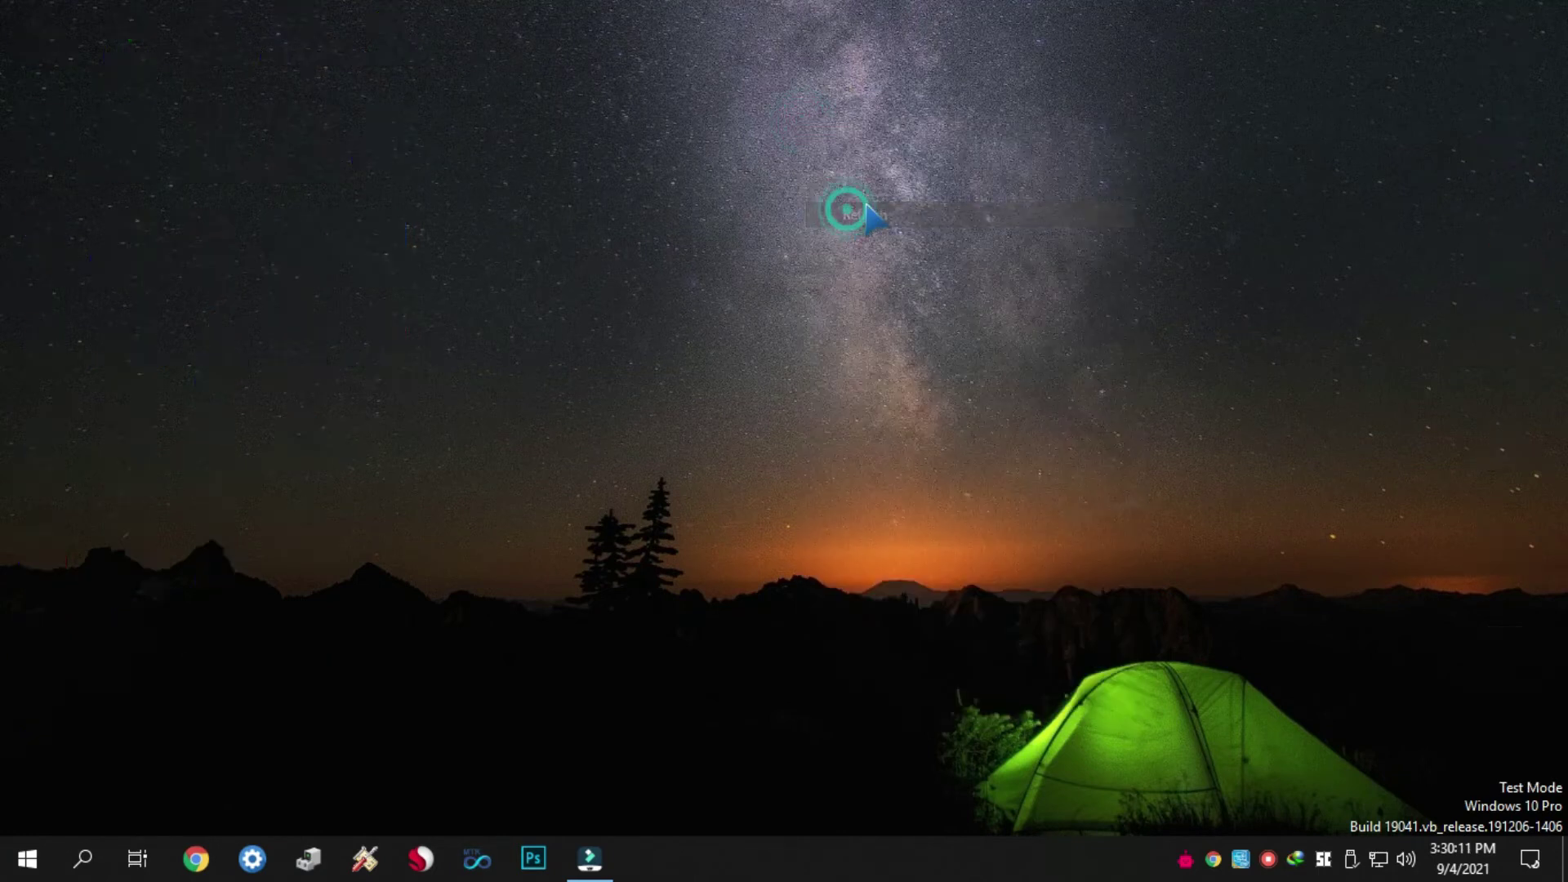
pyautogui.rightClick(867, 140)
pyautogui.click(914, 226)
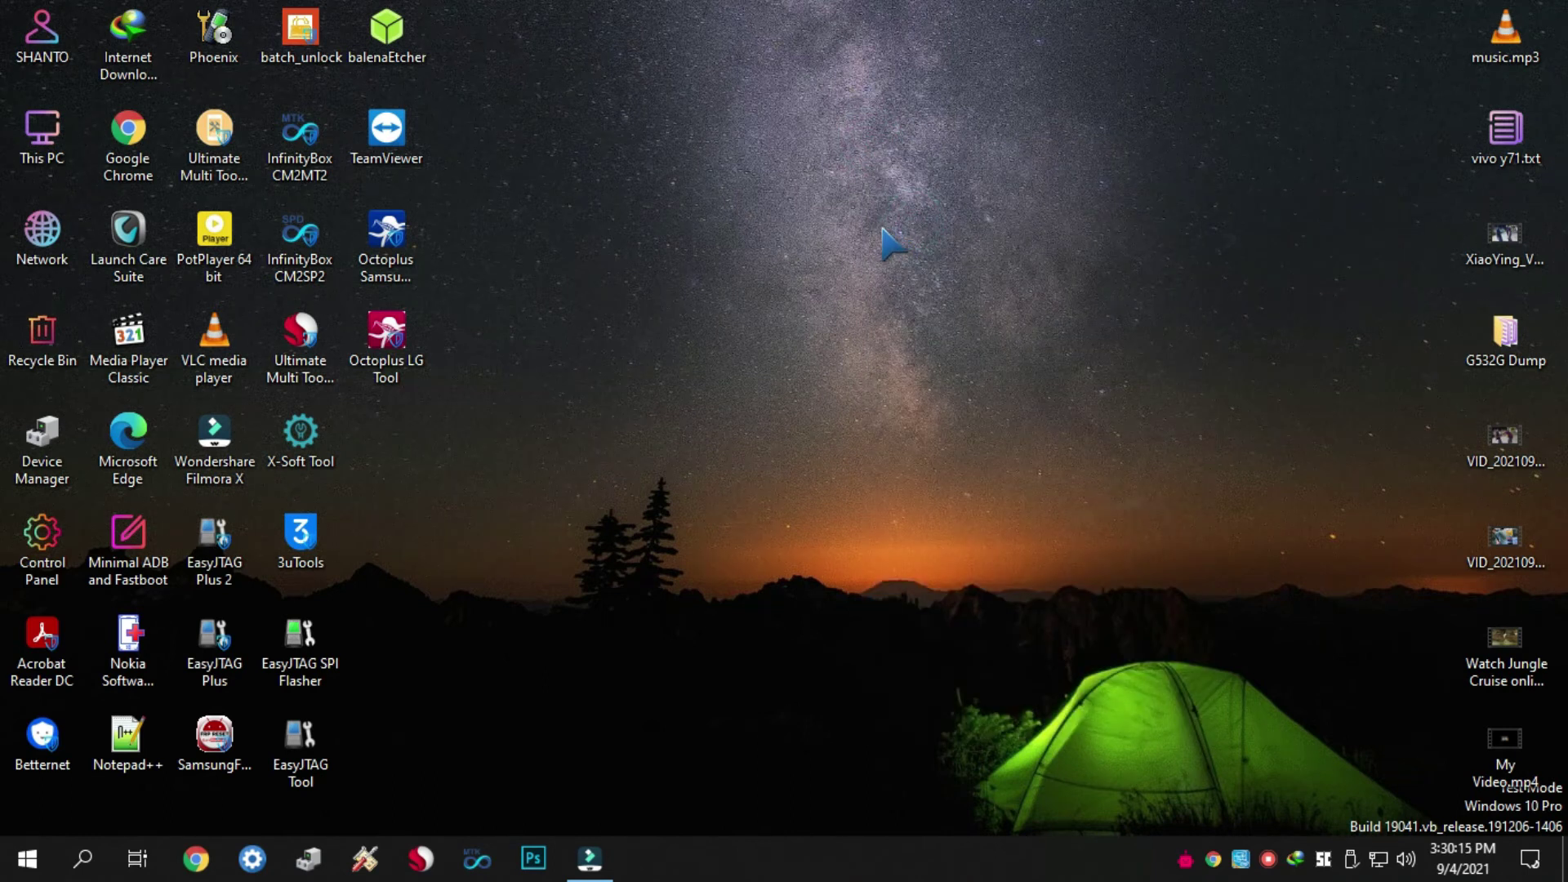
pyautogui.rightClick(833, 150)
pyautogui.click(899, 241)
pyautogui.rightClick(796, 34)
pyautogui.click(849, 114)
pyautogui.rightClick(778, 27)
pyautogui.click(833, 117)
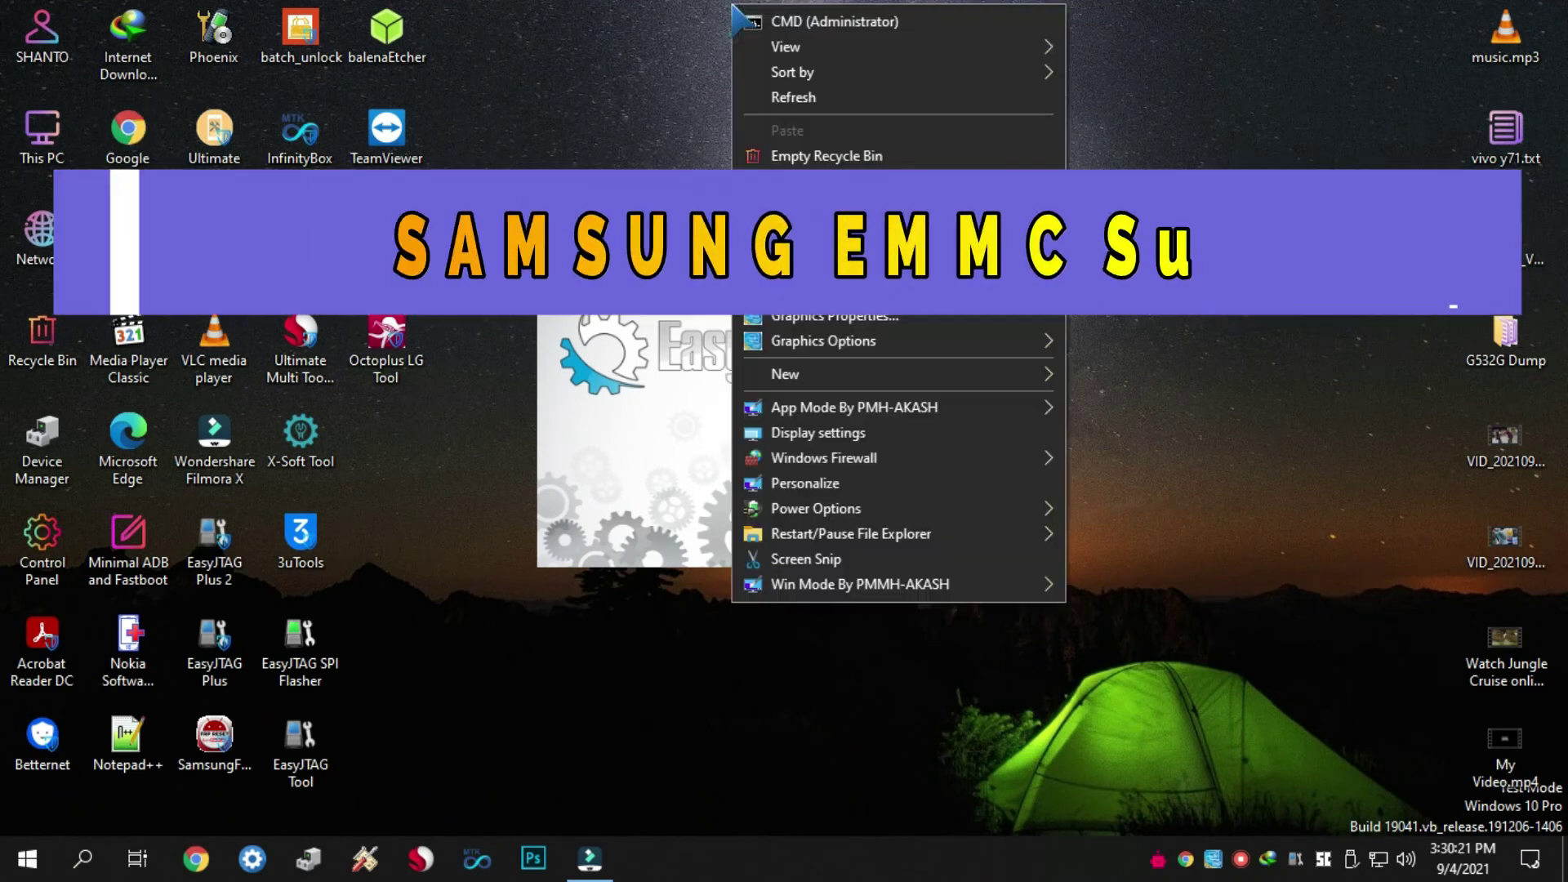
pyautogui.rightClick(723, 10)
pyautogui.click(784, 100)
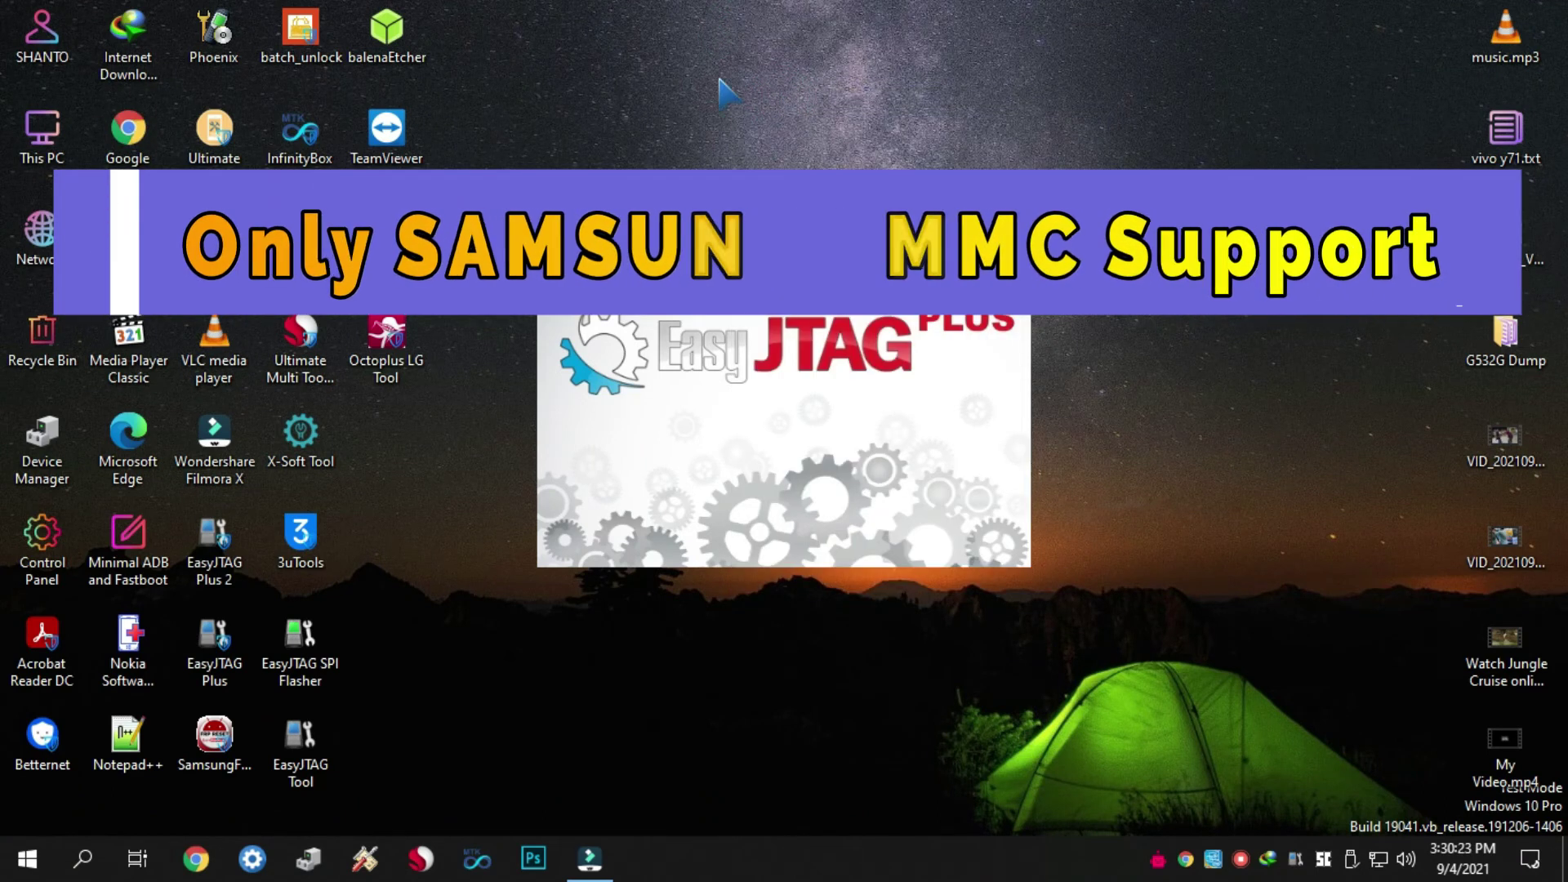
pyautogui.rightClick(700, 61)
pyautogui.click(768, 161)
pyautogui.rightClick(748, 88)
pyautogui.click(808, 175)
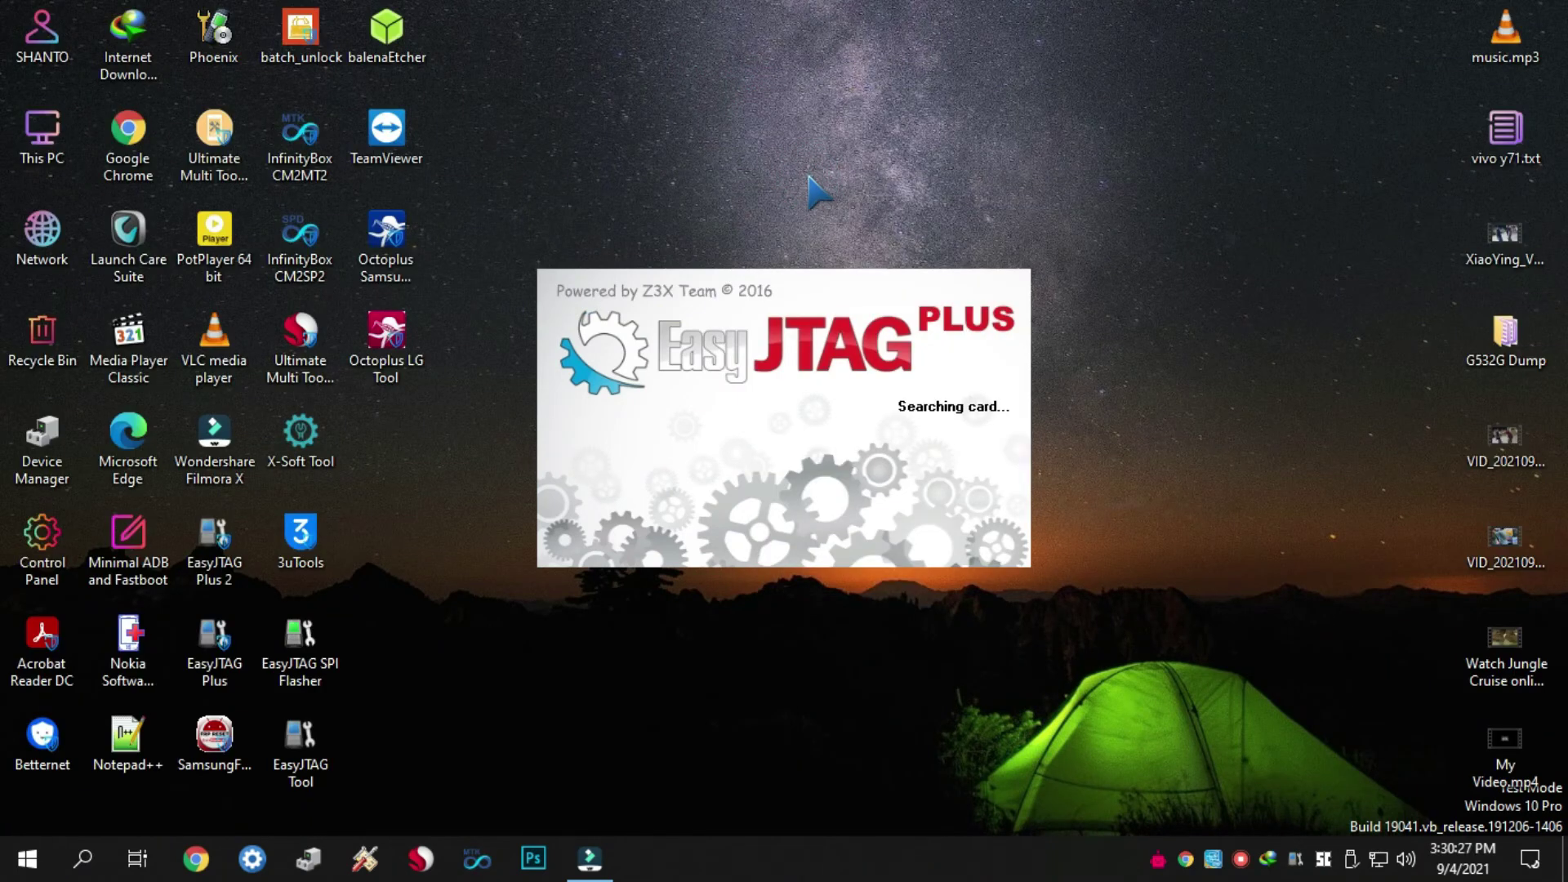
pyautogui.rightClick(744, 47)
pyautogui.click(805, 137)
pyautogui.rightClick(743, 47)
pyautogui.click(809, 137)
pyautogui.rightClick(720, 55)
pyautogui.click(791, 144)
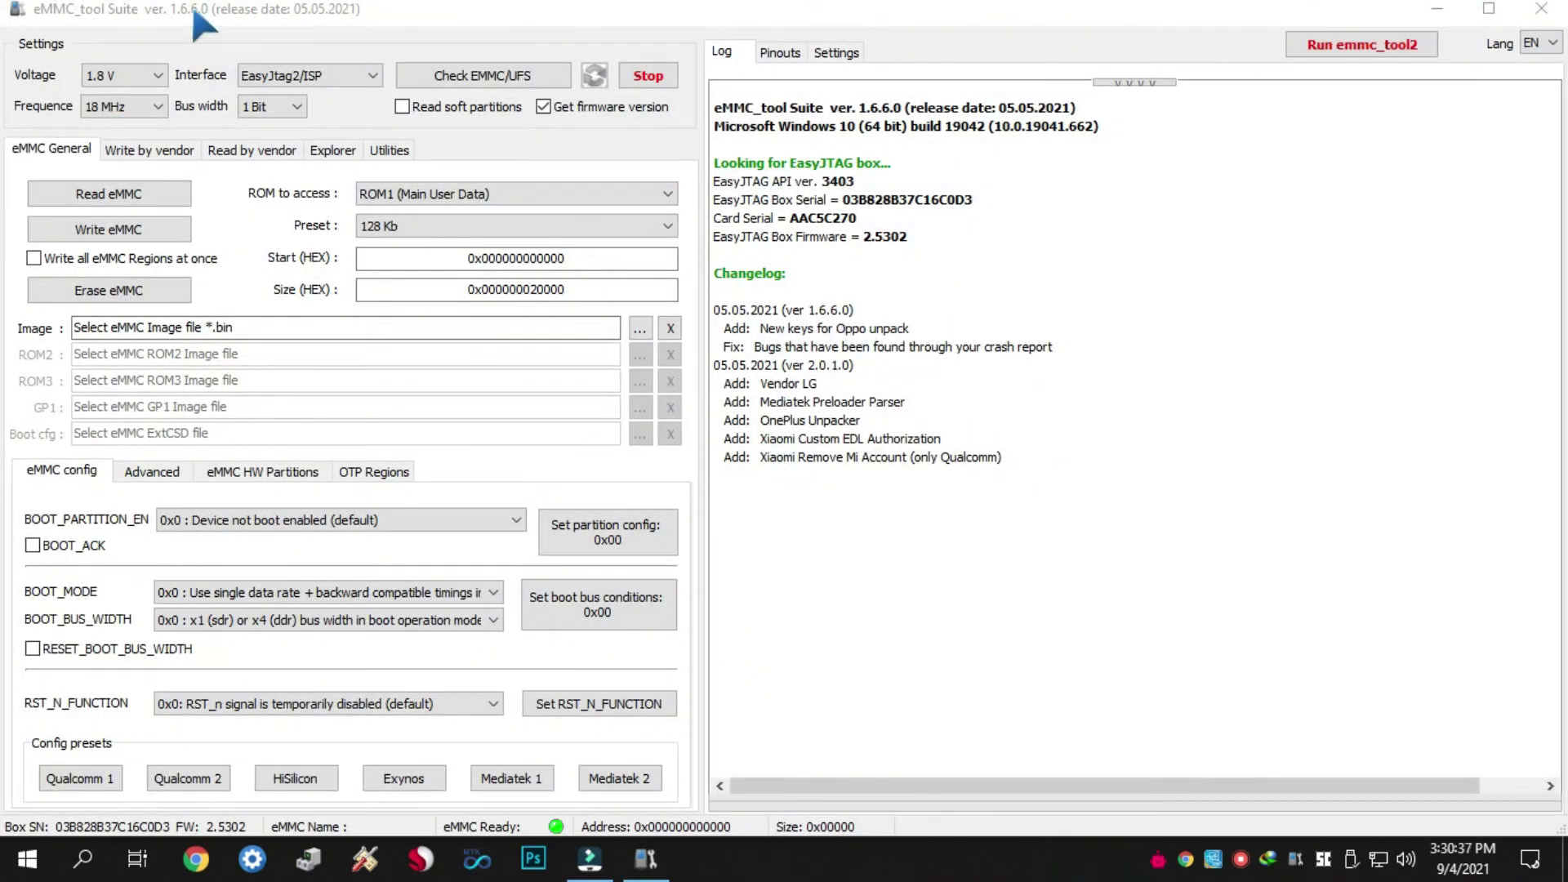
# - Set the voltage to 2.2 V and run the eMMC/UFS check with firmware version reading enabled
pyautogui.click(123, 75)
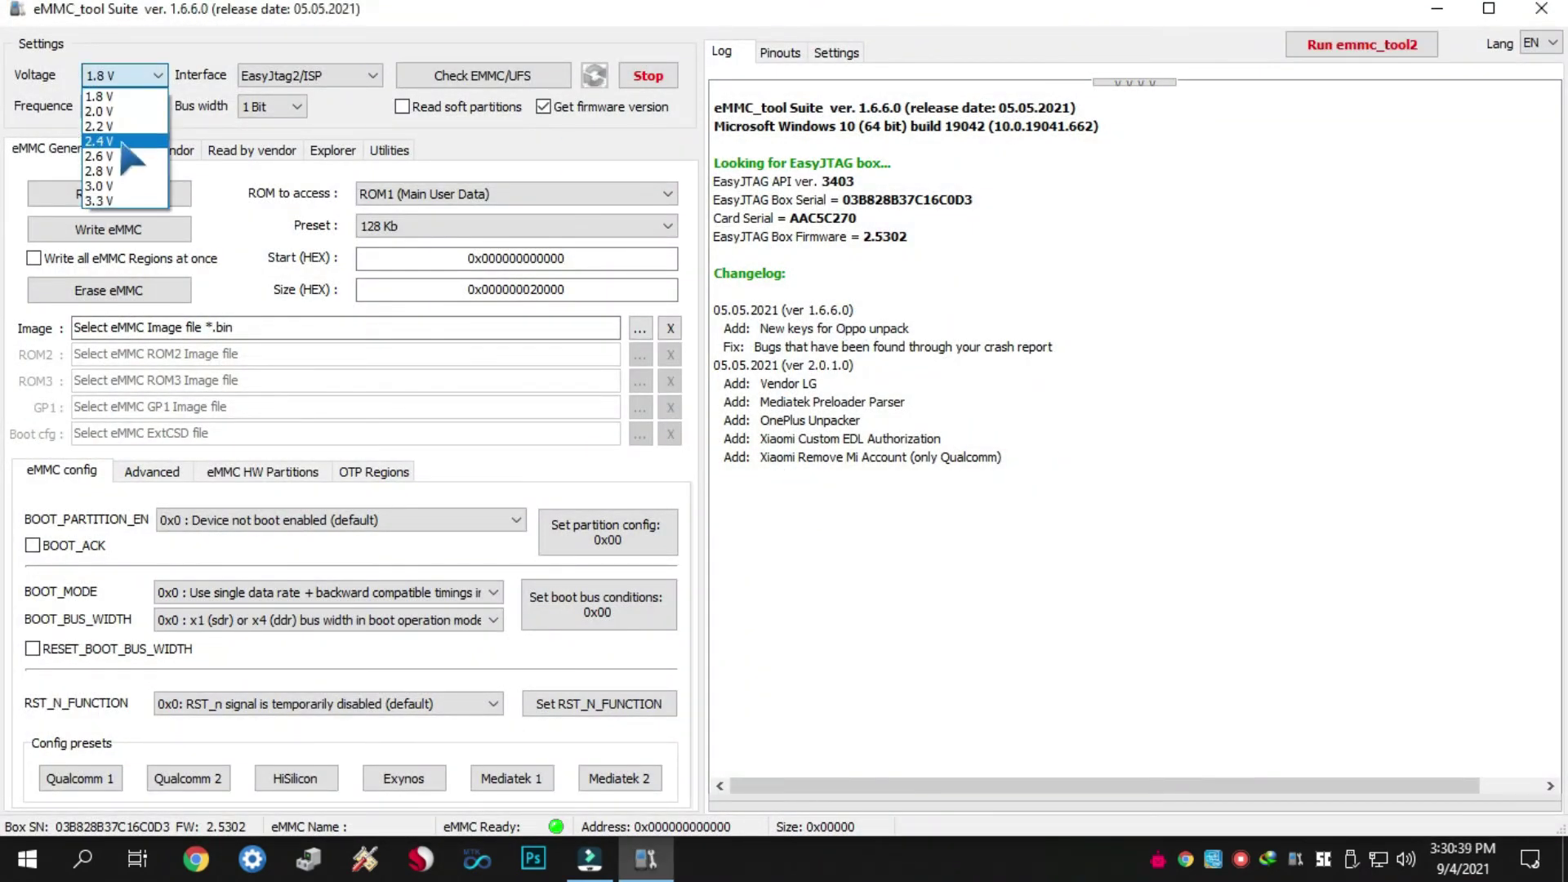
pyautogui.click(123, 126)
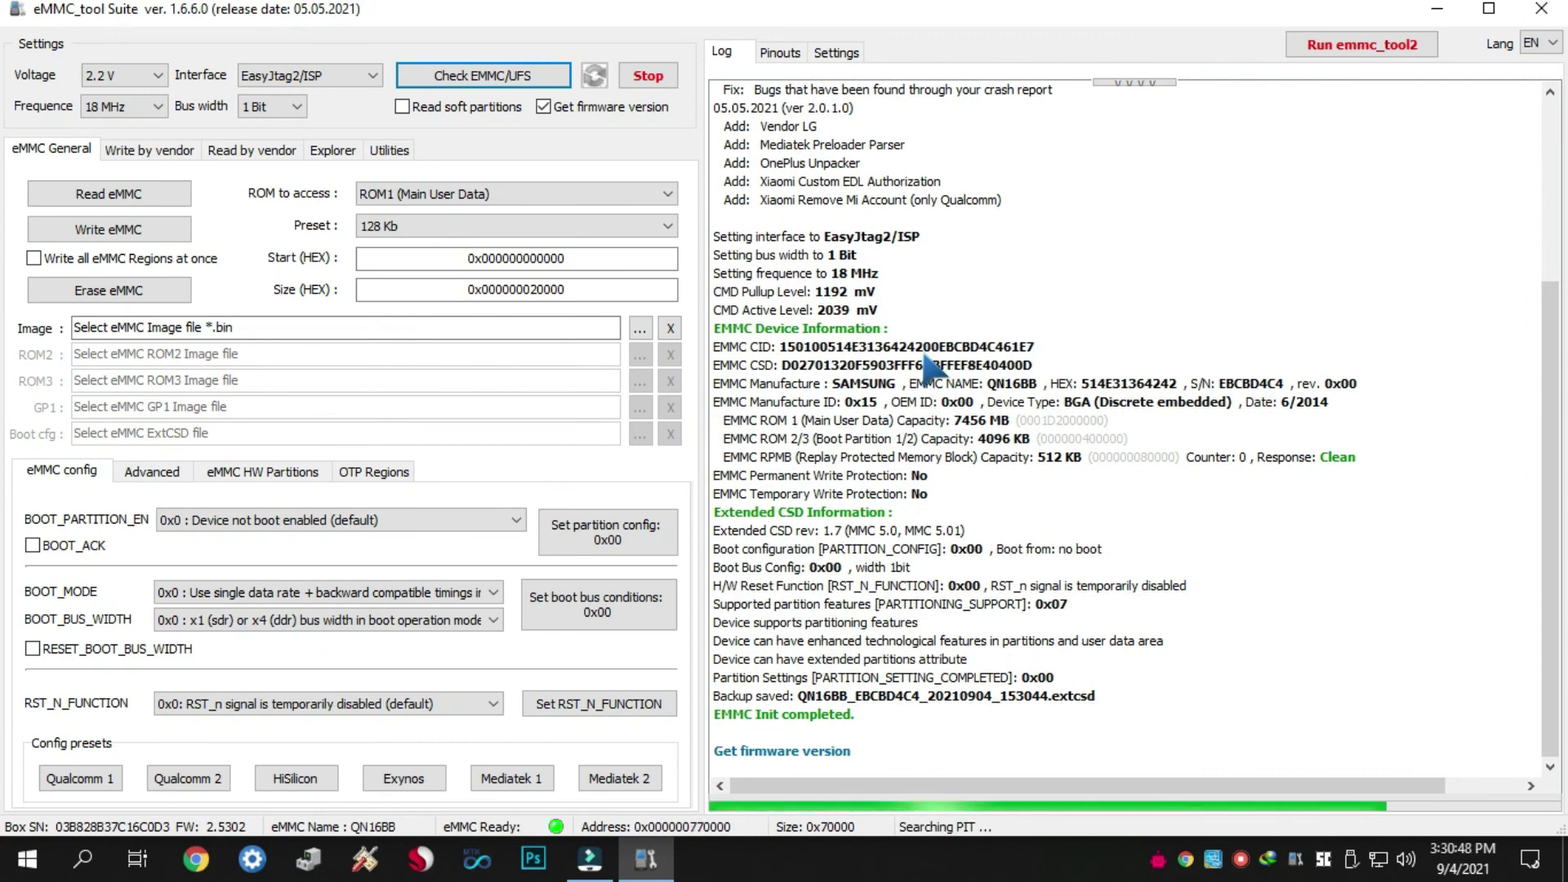
pyautogui.click(902, 734)
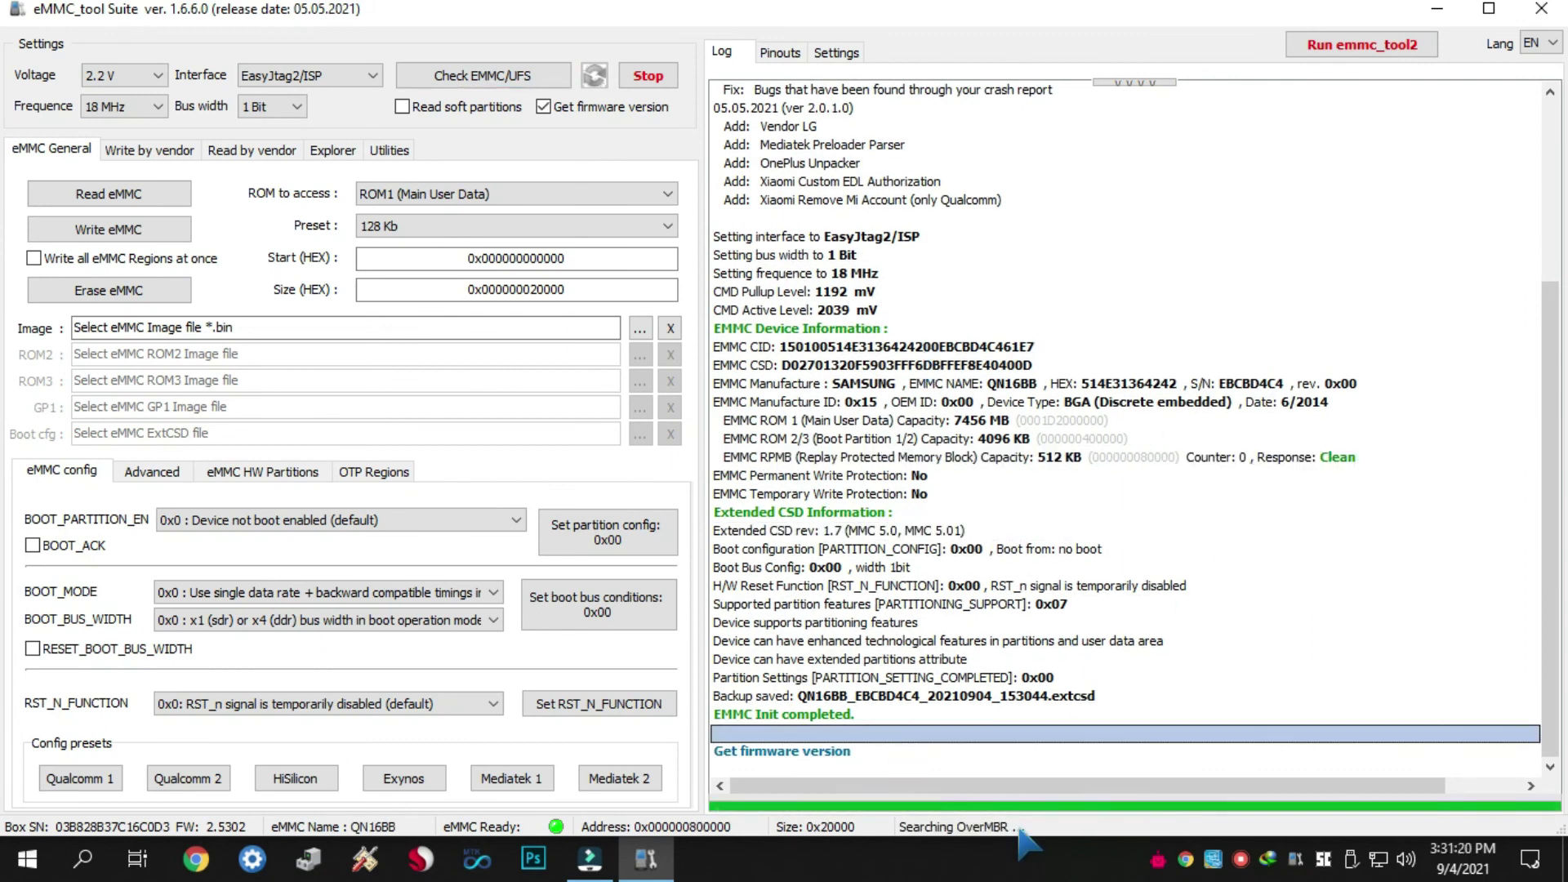
pyautogui.click(1098, 563)
pyautogui.click(916, 734)
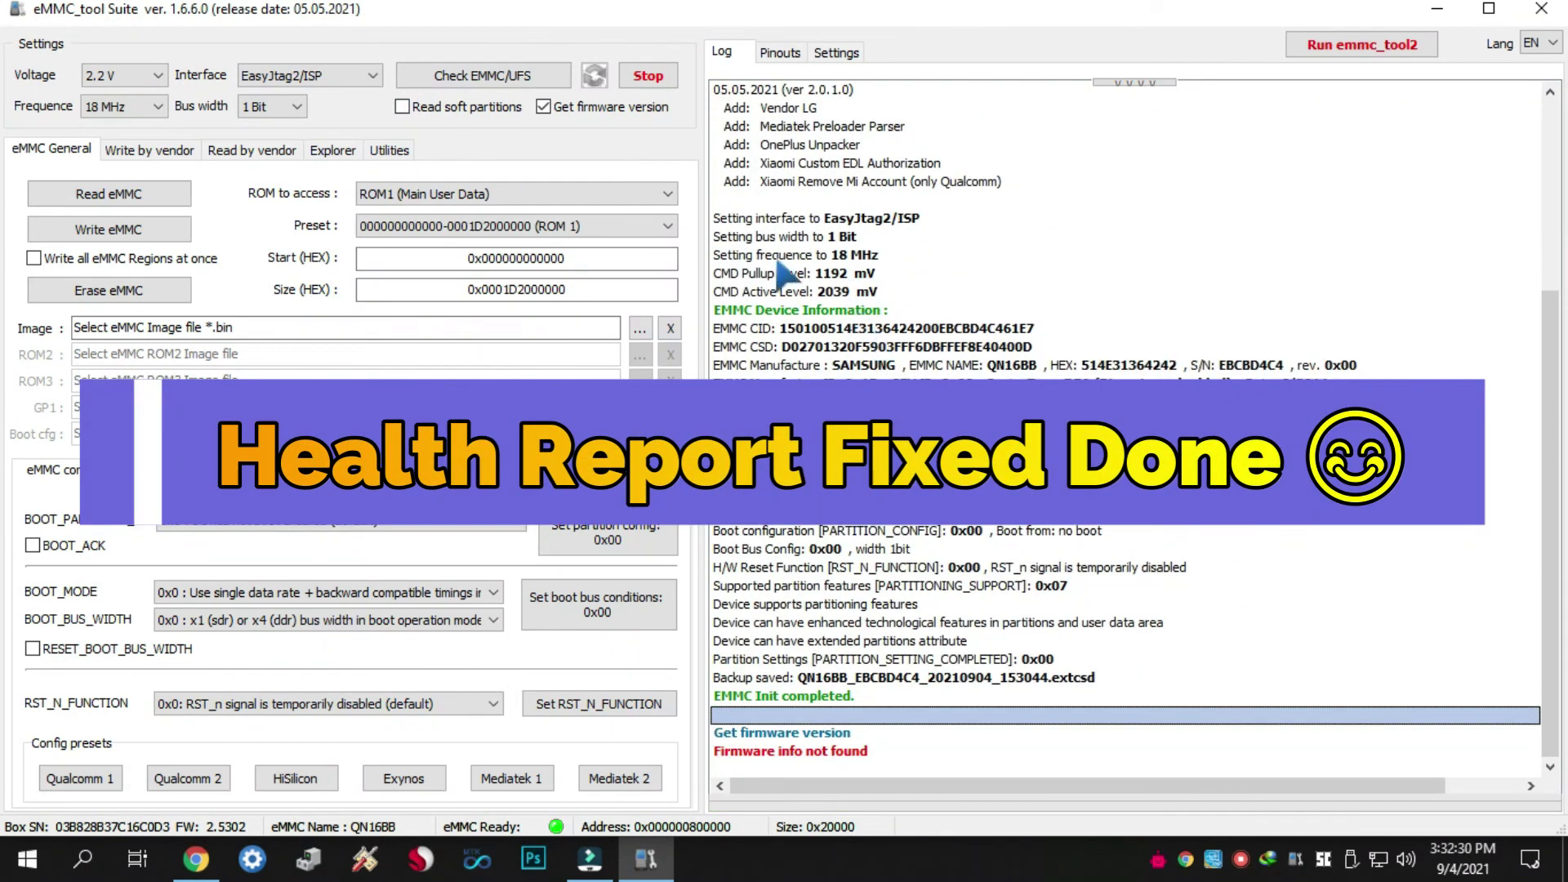
# - Disable firmware version reading and enable reading of soft partitions
pyautogui.click(543, 106)
pyautogui.click(403, 106)
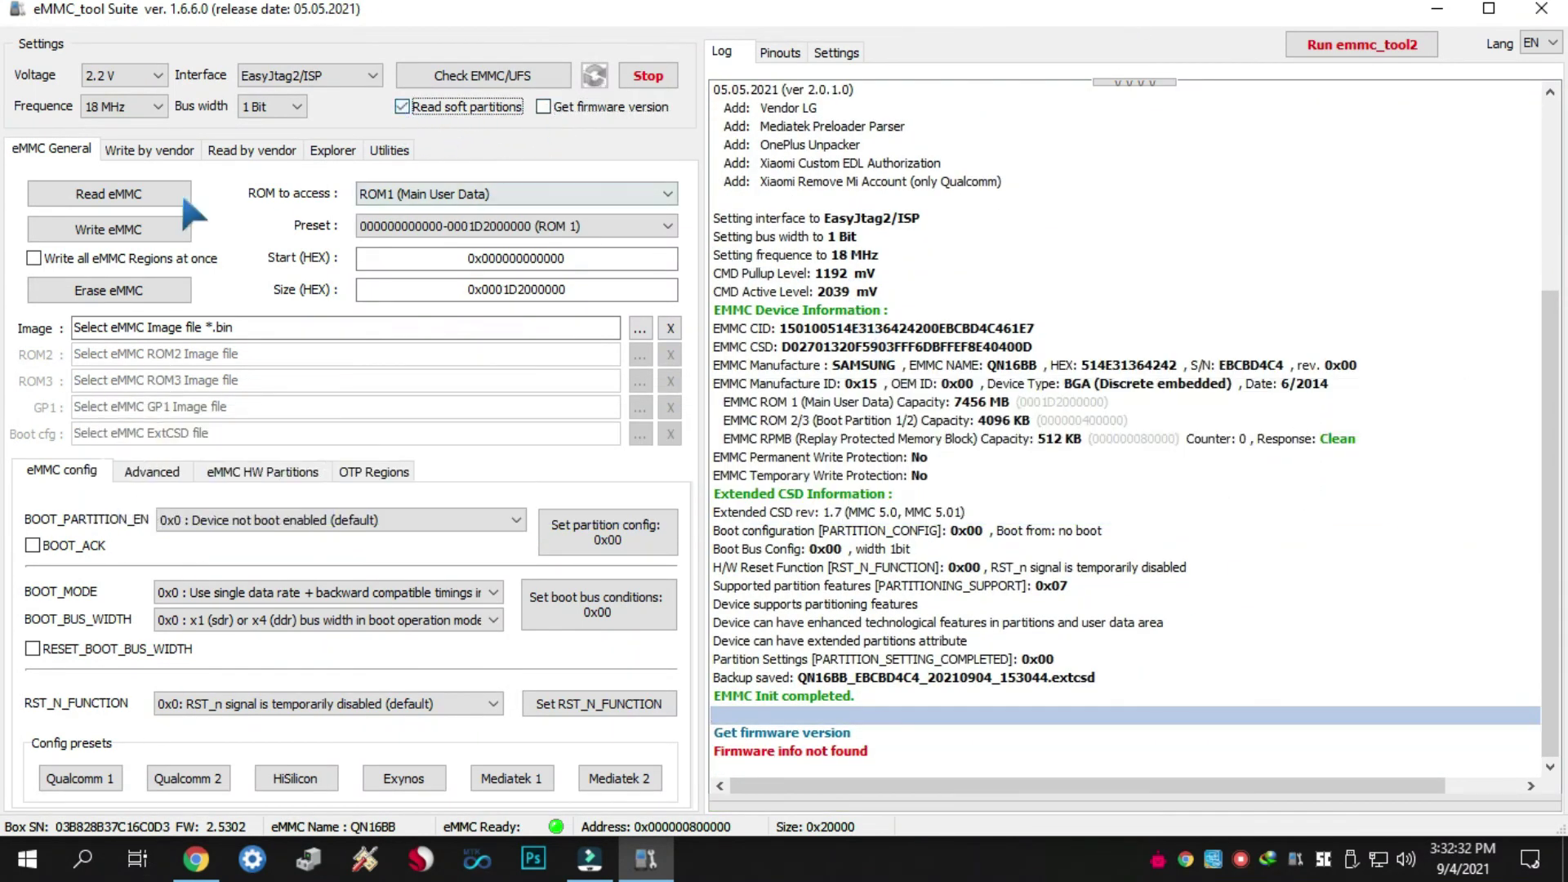